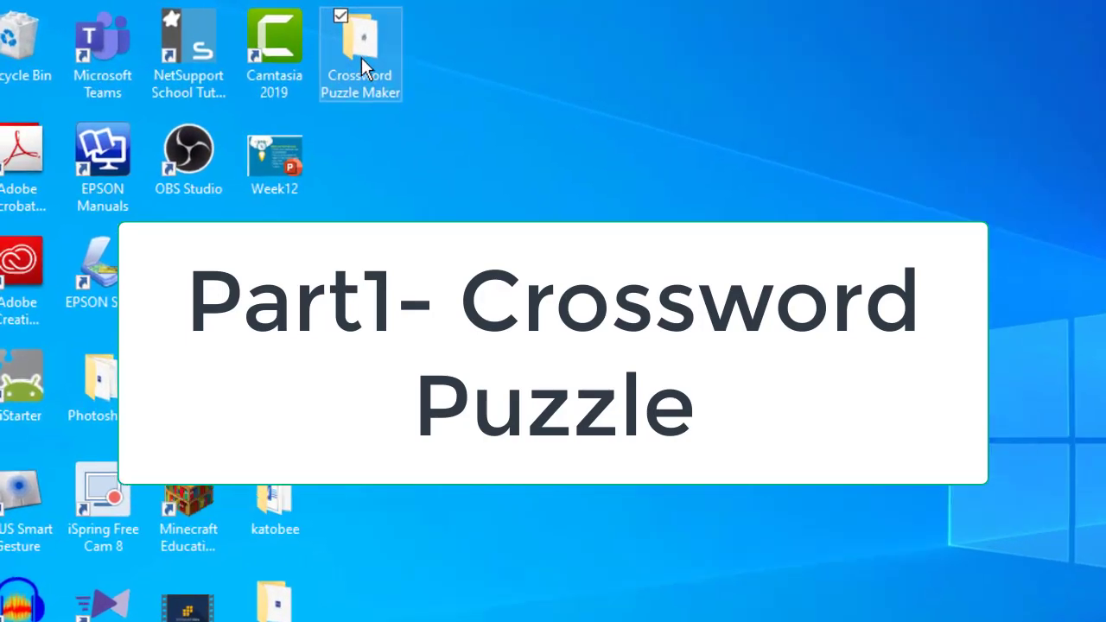
Step: Drag the Crossword Puzzle Maker desktop folder down next to the Files folder
{"action": "left_click", "coordinate": [284, 30]}
{"action": "left_click_drag", "start_coordinate": [470, 51], "coordinate": [490, 340]}
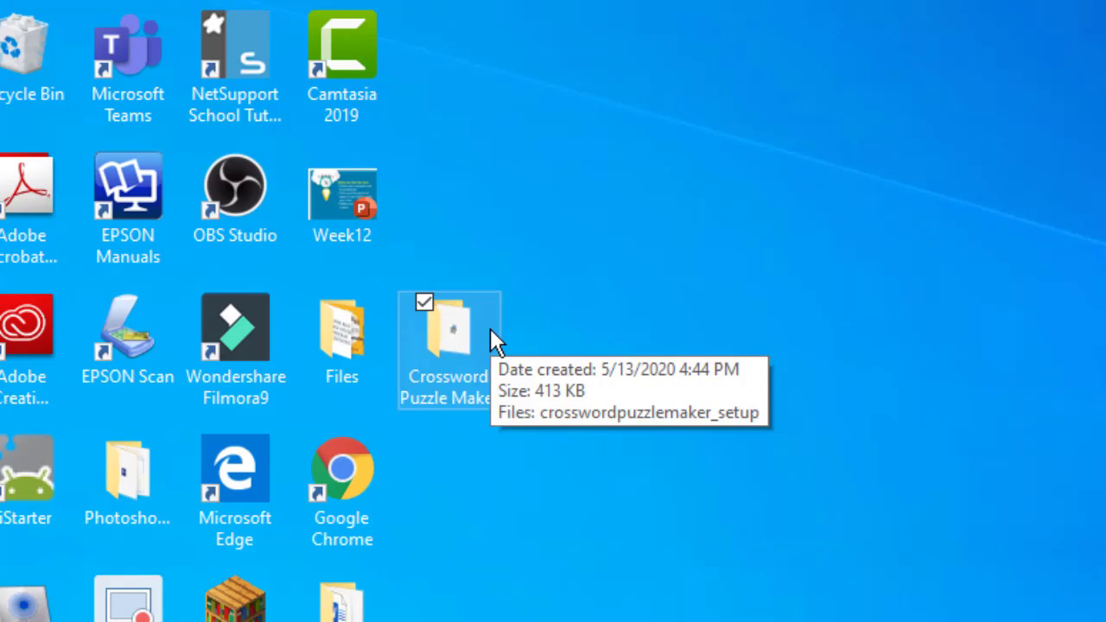
Step: Open the Crossword Puzzle Maker folder and run crosswordpuzzlemaker_setup
{"action": "double_click", "coordinate": [455, 359]}
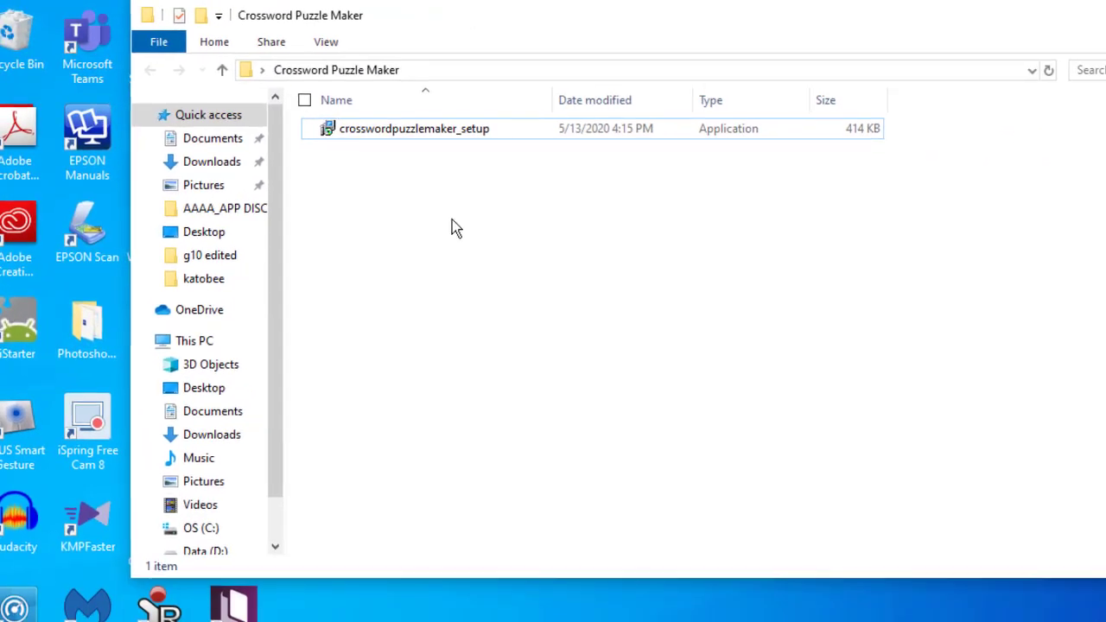
{"action": "left_click", "coordinate": [414, 133]}
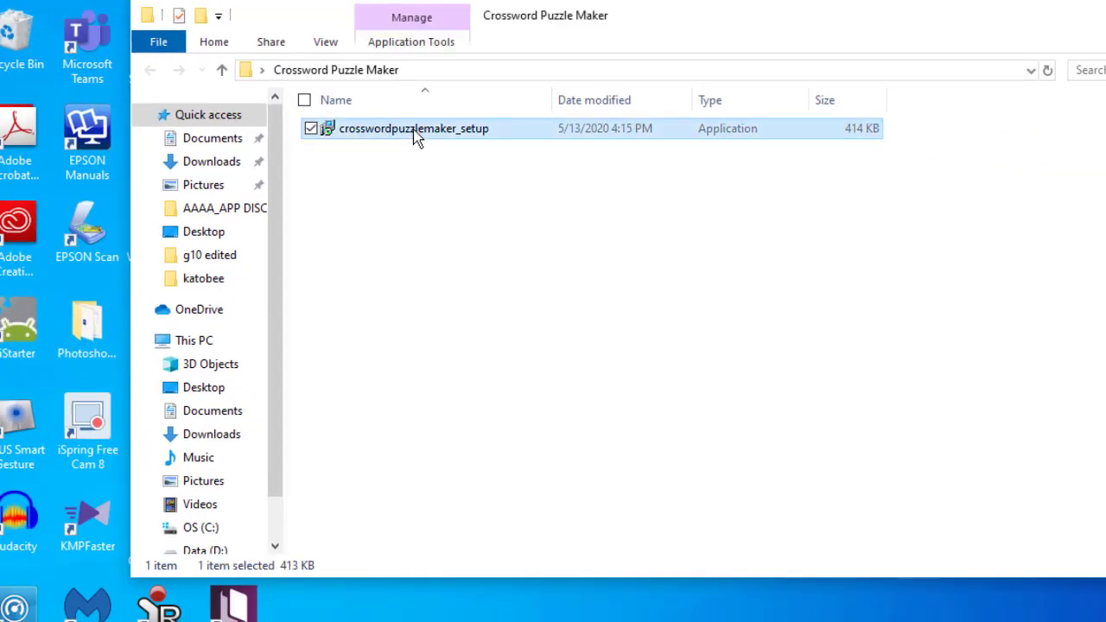
{"action": "double_click", "coordinate": [411, 135]}
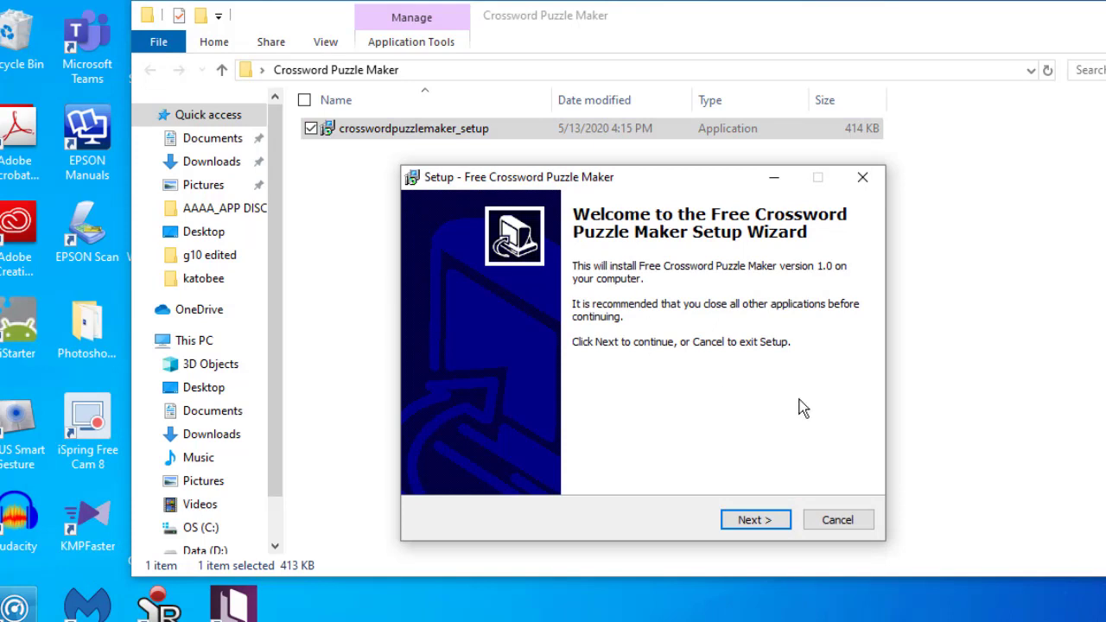
Step: Install with the default folder, Start Menu folder and desktop icon, then launch the program
{"action": "left_click", "coordinate": [756, 520]}
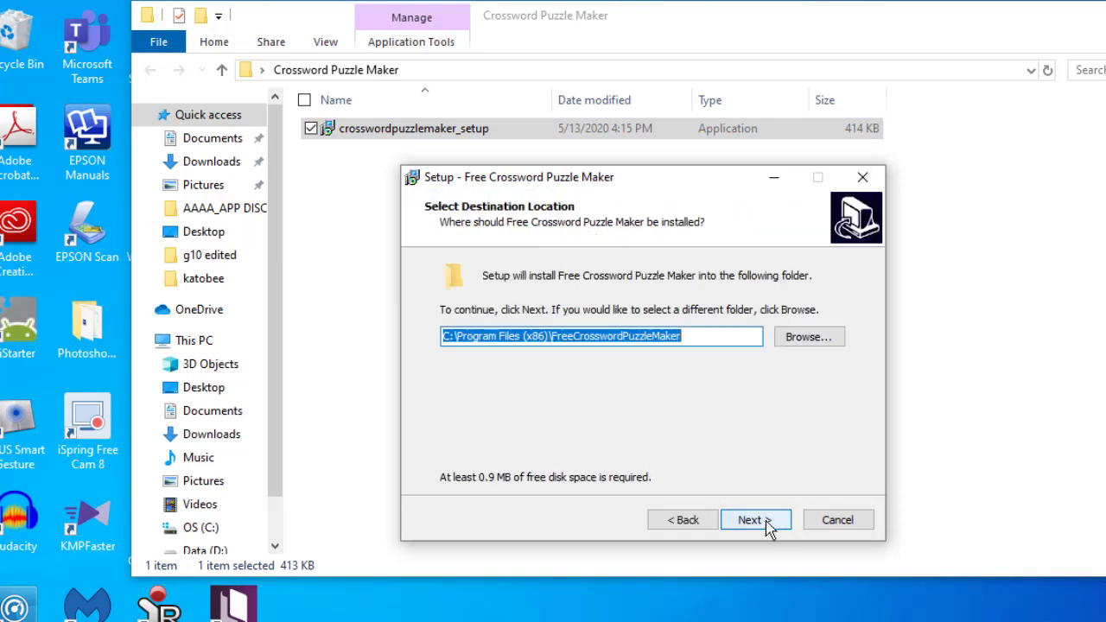
{"action": "left_click", "coordinate": [753, 520]}
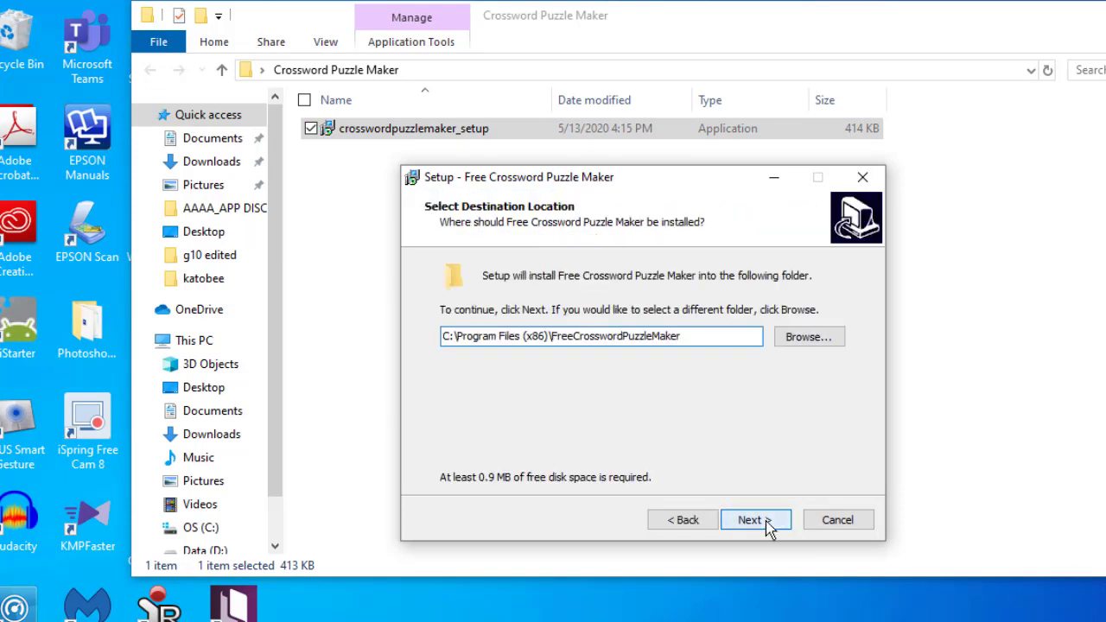
{"action": "left_click", "coordinate": [766, 522]}
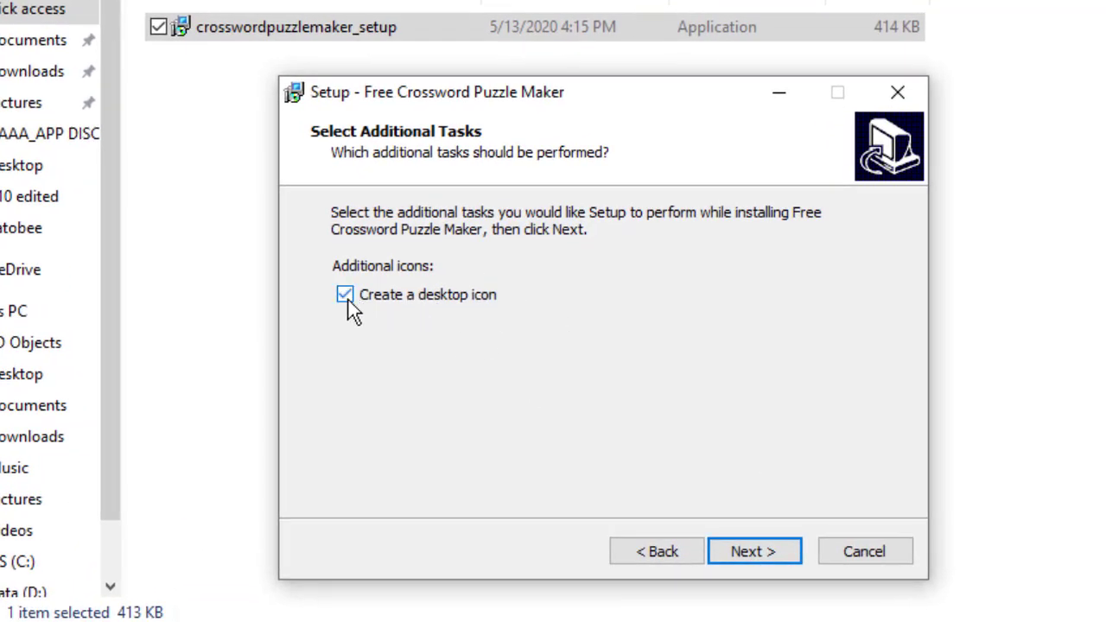
{"action": "left_click", "coordinate": [754, 554]}
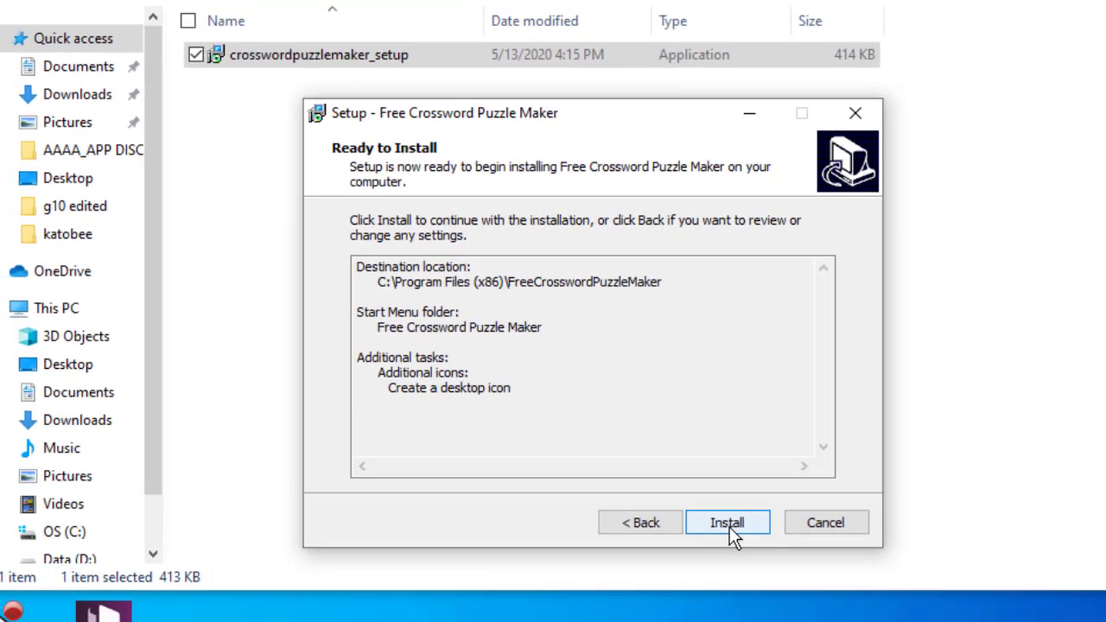
{"action": "left_click", "coordinate": [754, 553]}
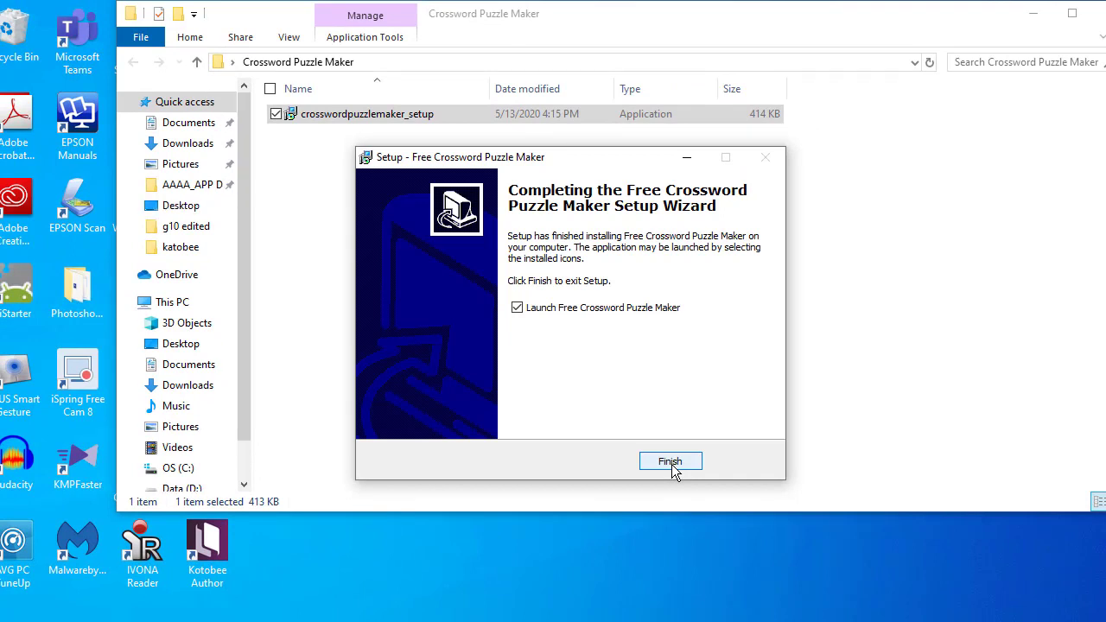
{"action": "left_click", "coordinate": [670, 463]}
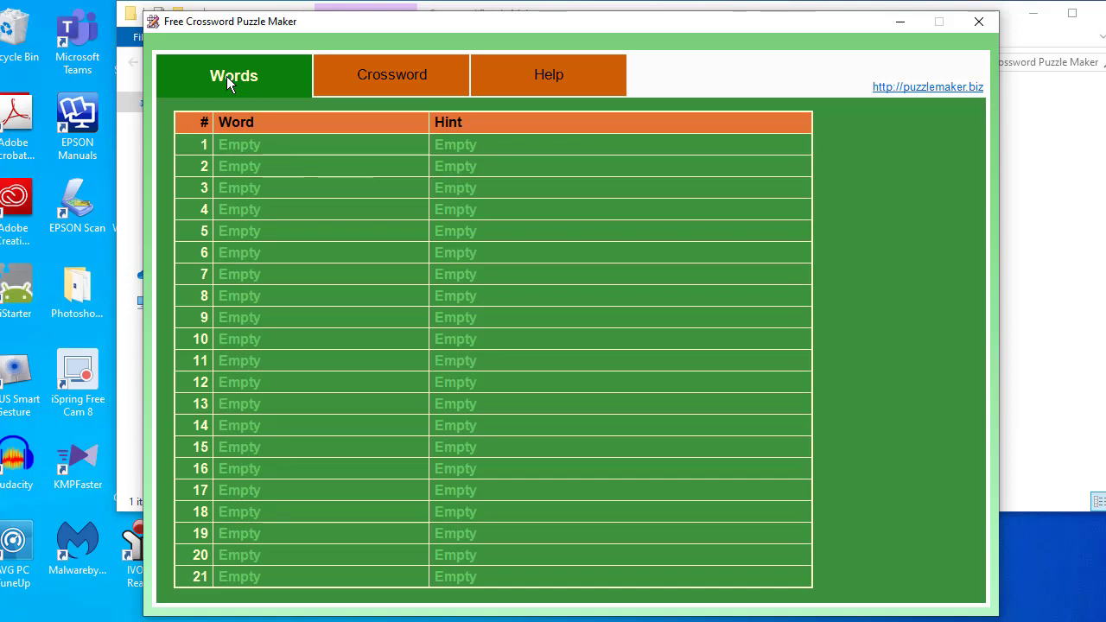
{"action": "left_click", "coordinate": [374, 78]}
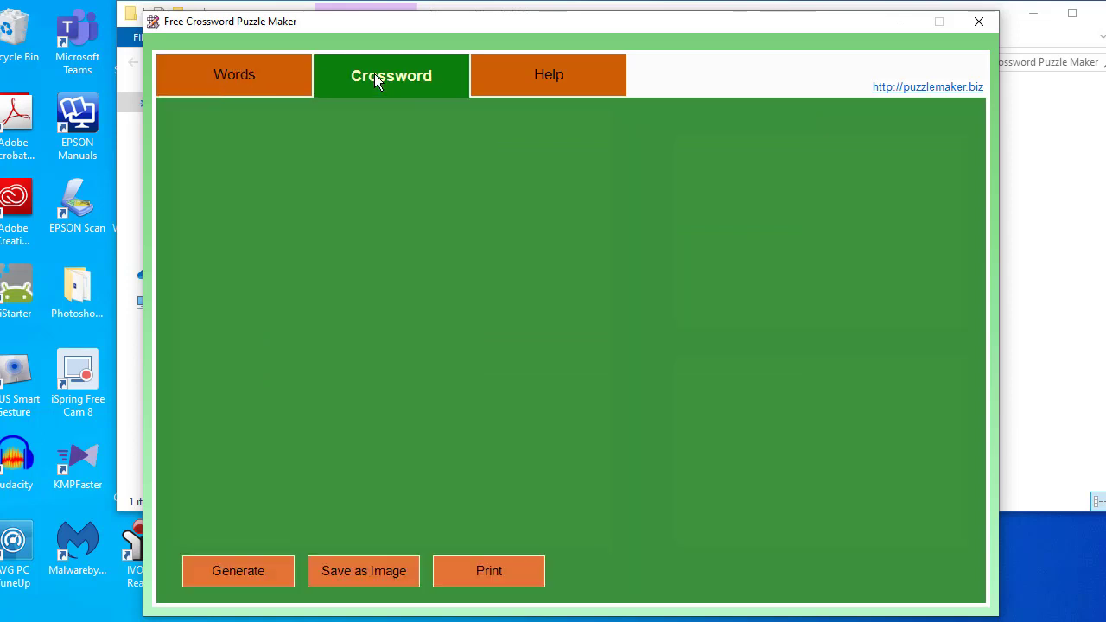
{"action": "left_click", "coordinate": [553, 76]}
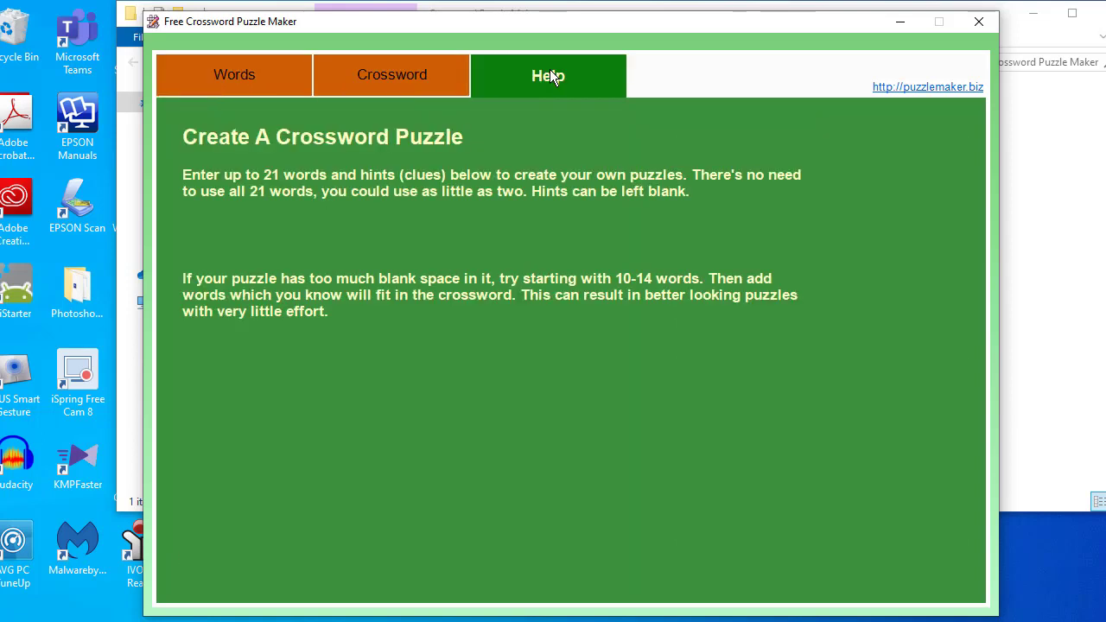
{"action": "left_click", "coordinate": [269, 70]}
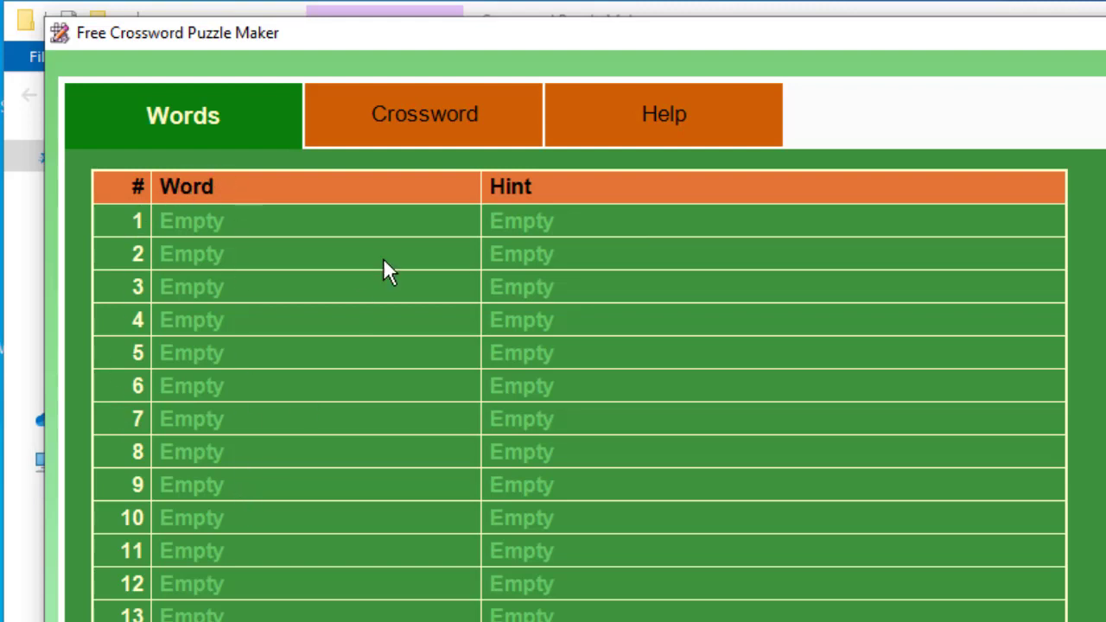
Step: Enter Keyboard in row 1 with hint 'A peripheral used to input data by pressing keys.'
{"action": "left_click", "coordinate": [241, 241]}
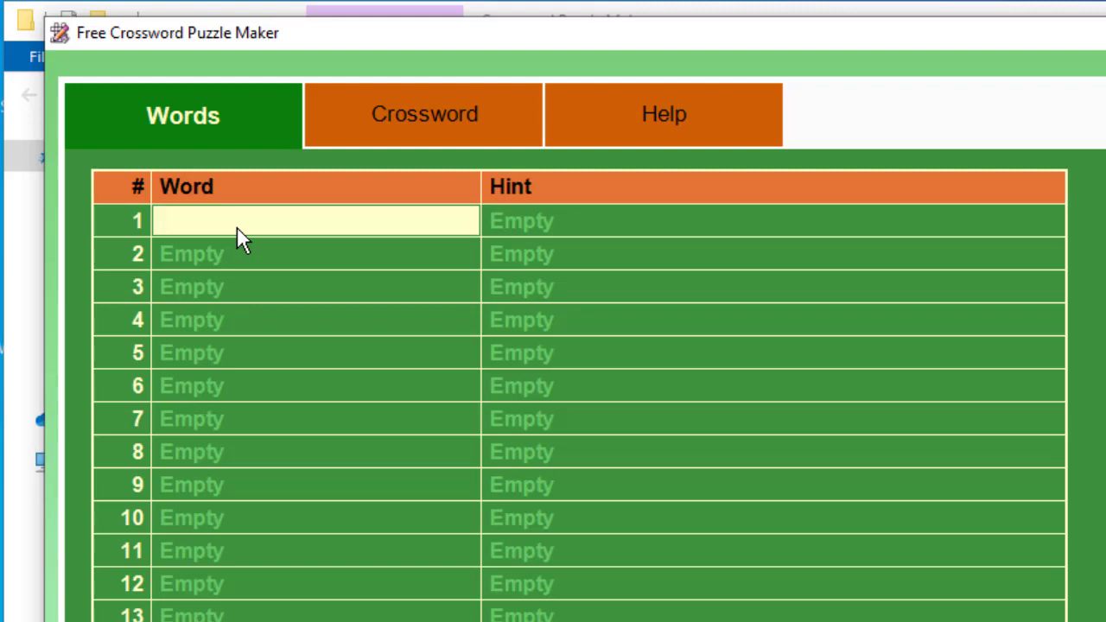
{"action": "type", "text": "Keyboard"}
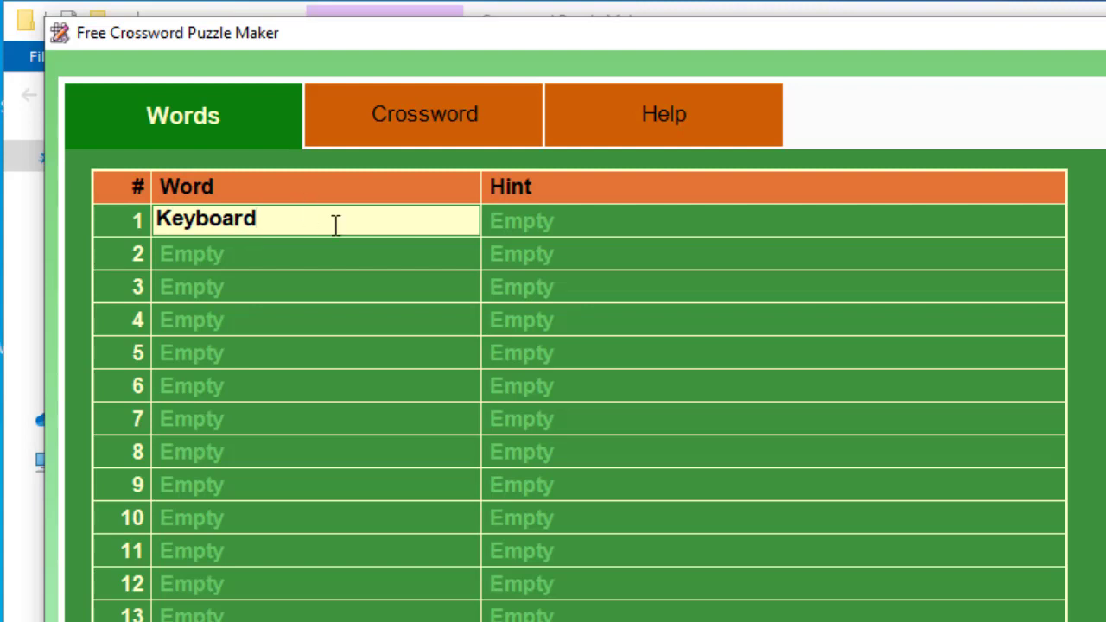
{"action": "left_click", "coordinate": [591, 228]}
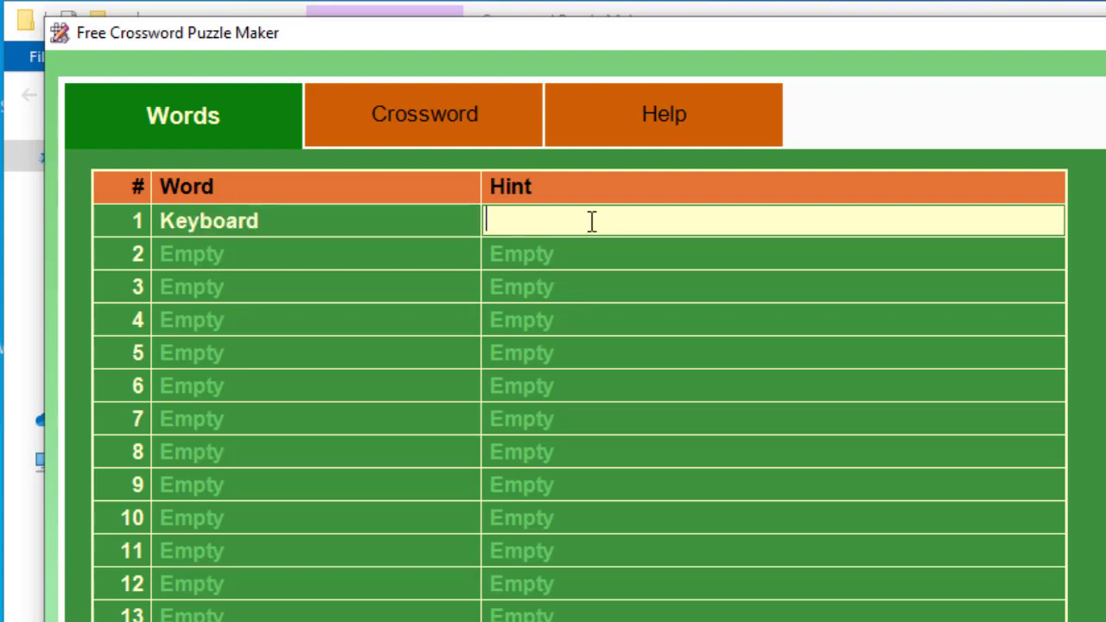
{"action": "type", "text": "A peri"}
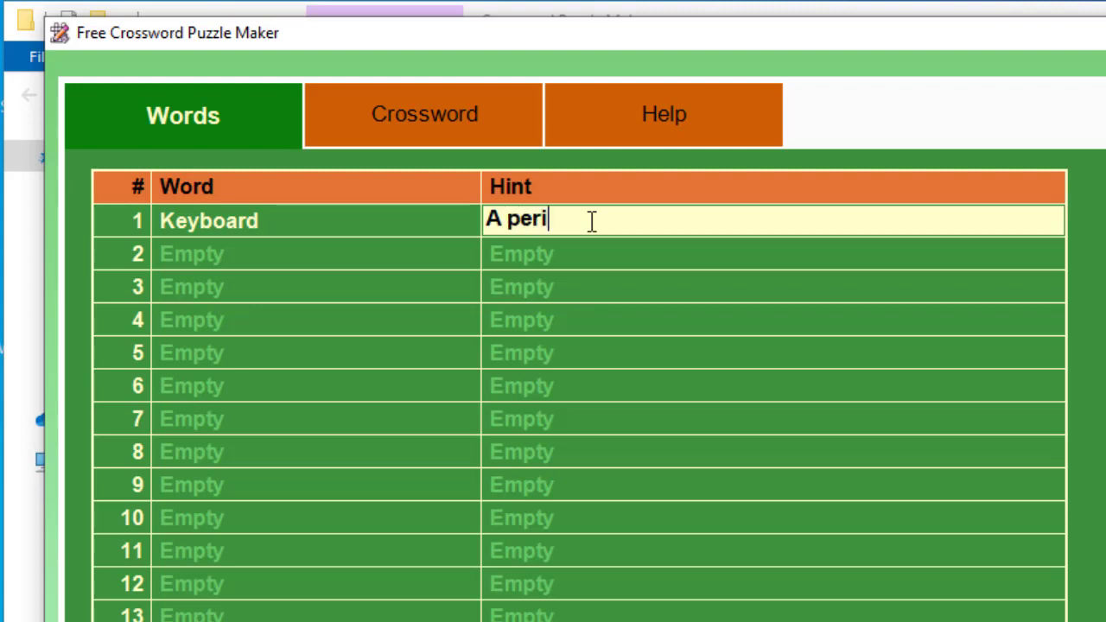
{"action": "type", "text": "pheral used t"}
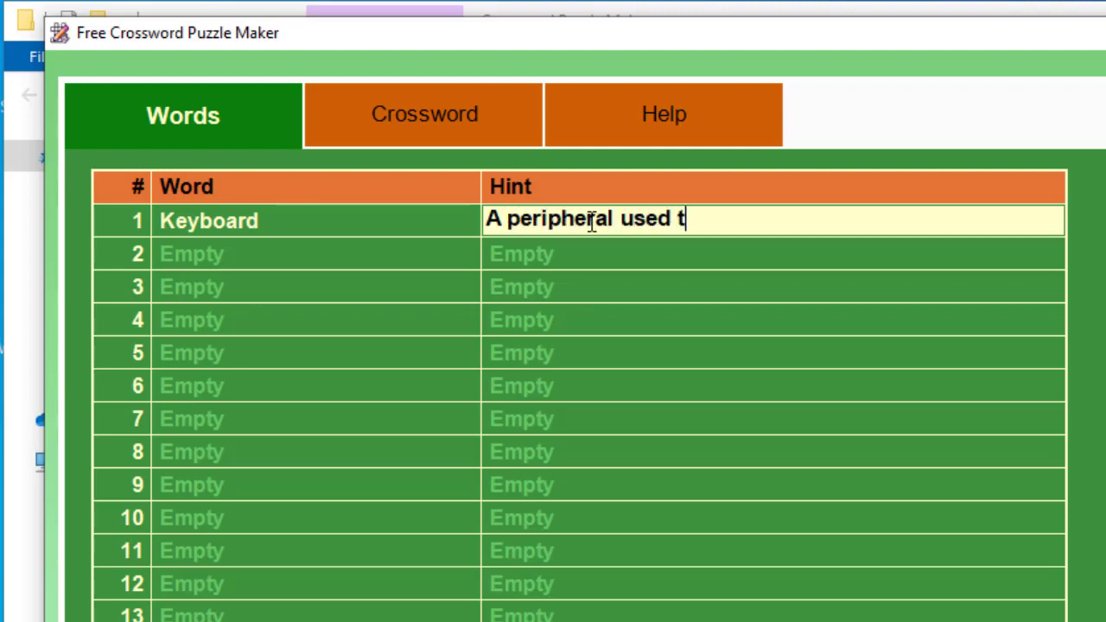
{"action": "type", "text": "o input "}
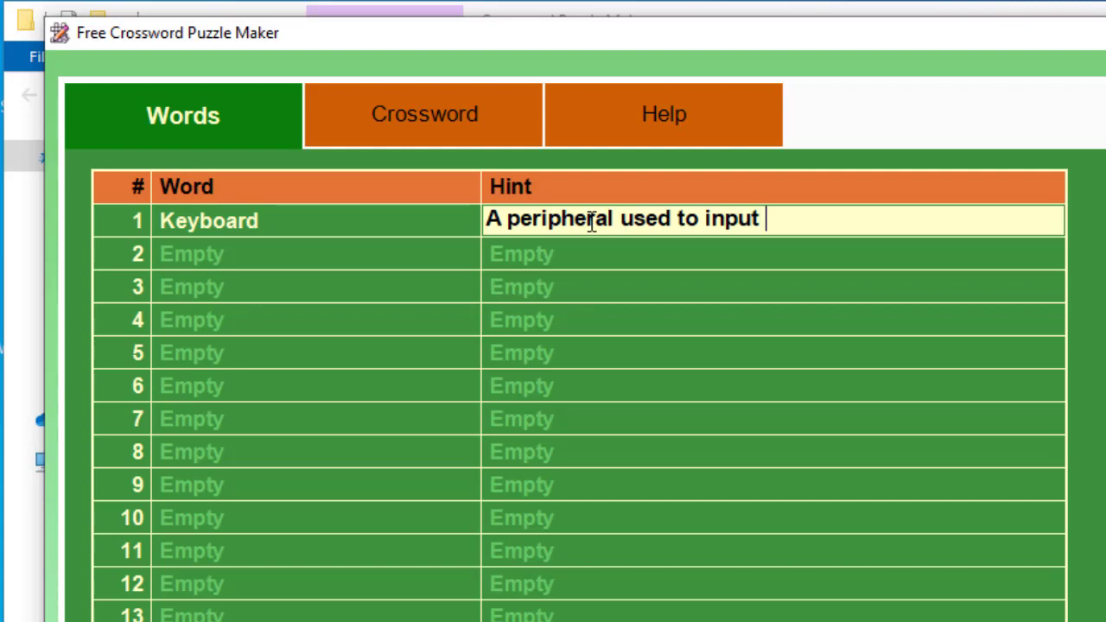
{"action": "type", "text": "data by "}
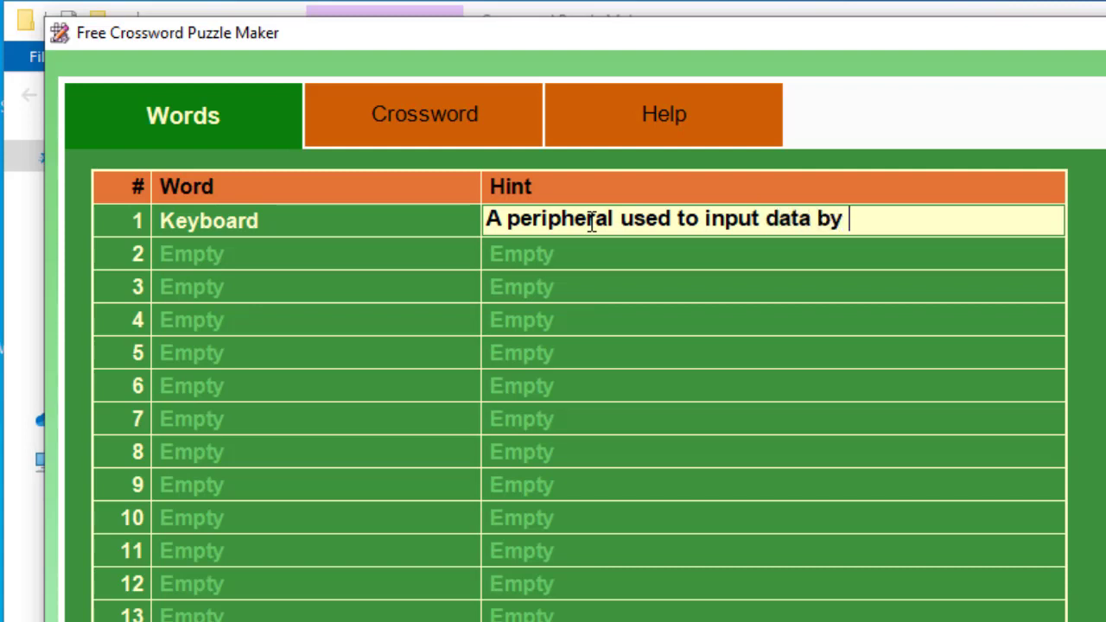
{"action": "type", "text": "pressing keys."}
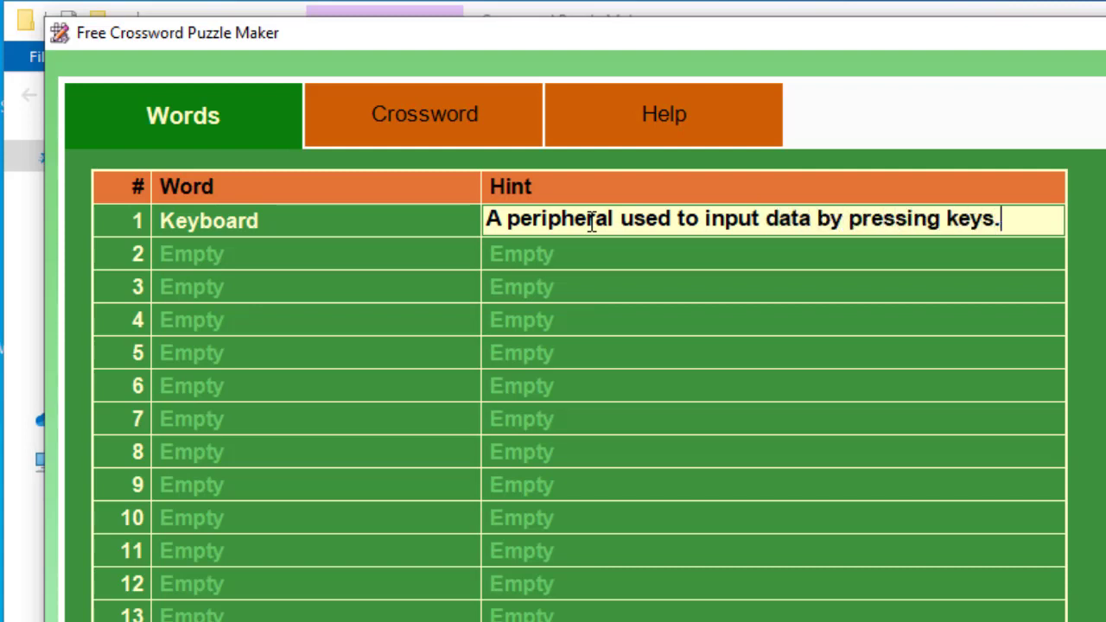
Step: Move through the Word cells of rows 2, 3 and 21, ending back at row 2
{"action": "left_click", "coordinate": [329, 253]}
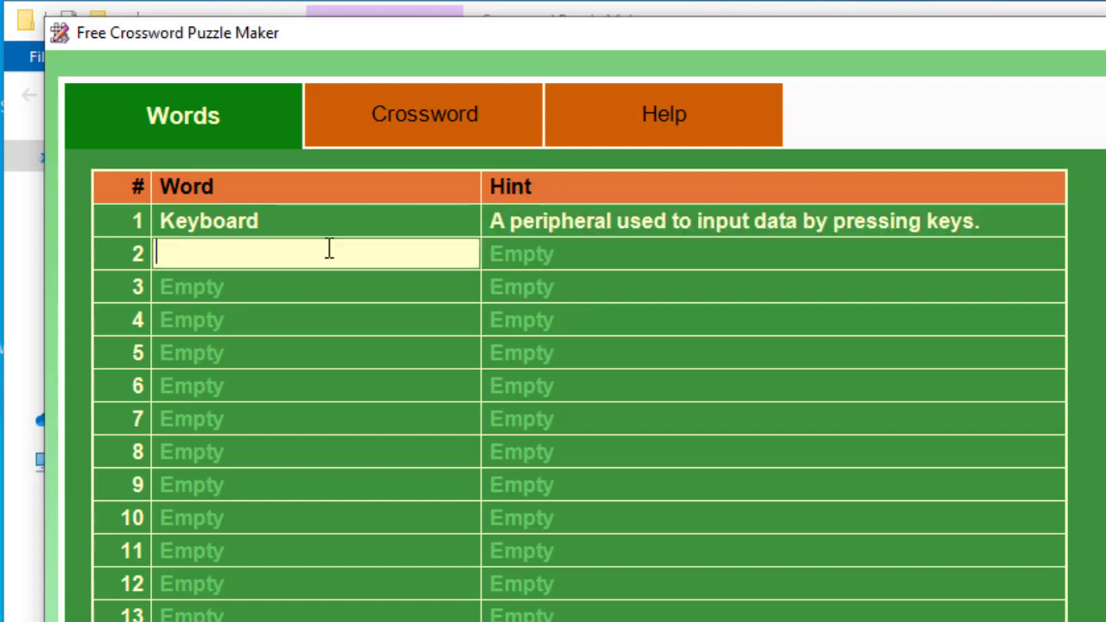
{"action": "left_click", "coordinate": [310, 286]}
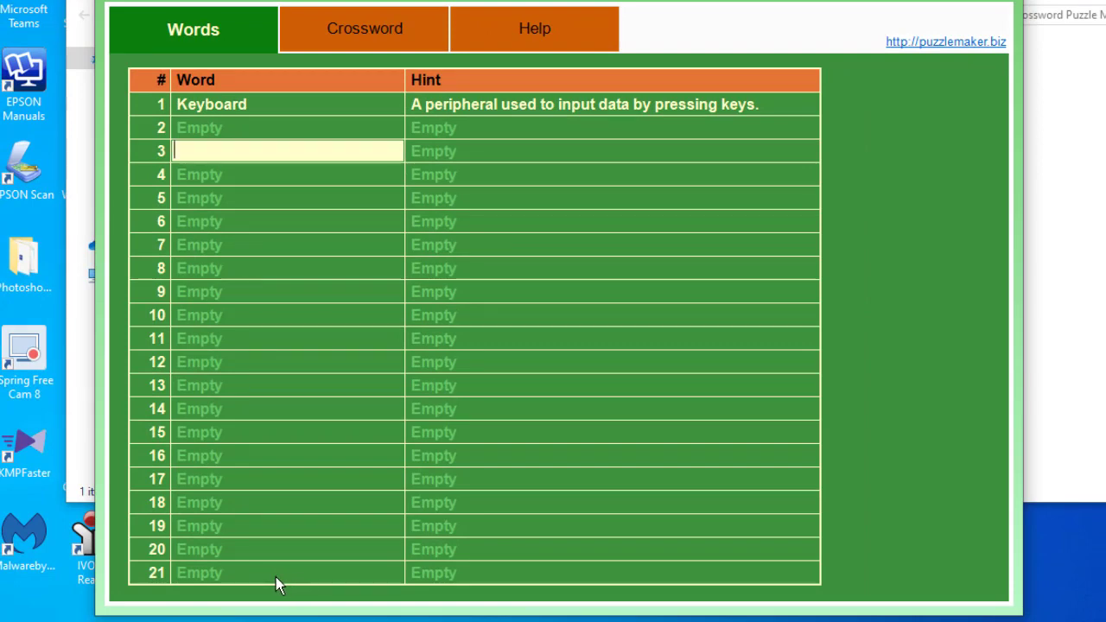
{"action": "left_click", "coordinate": [275, 577]}
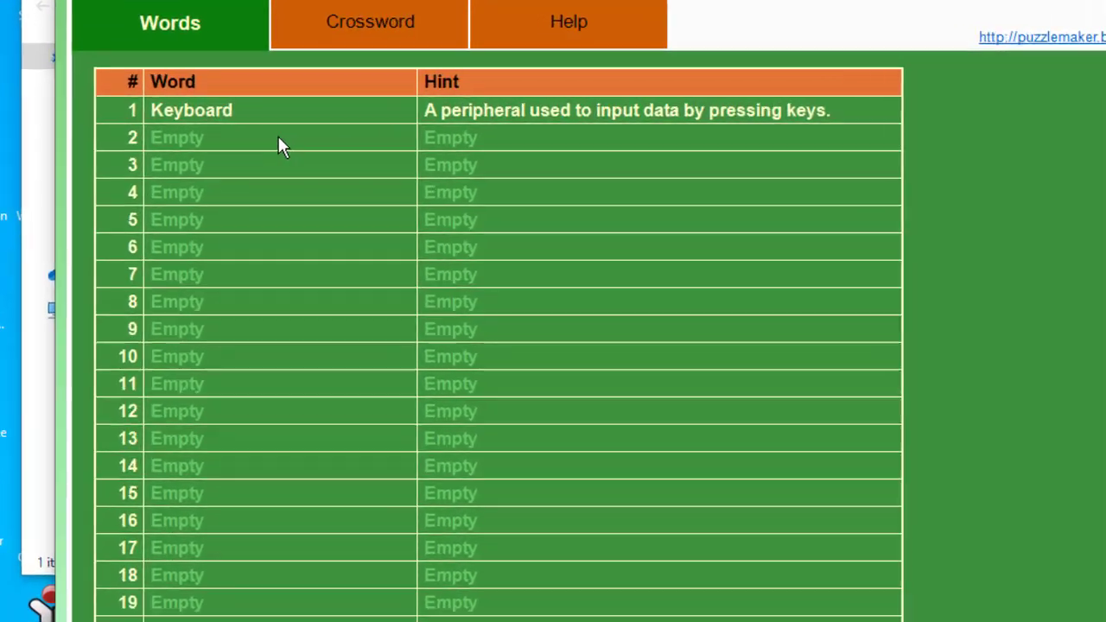
{"action": "left_click", "coordinate": [289, 130]}
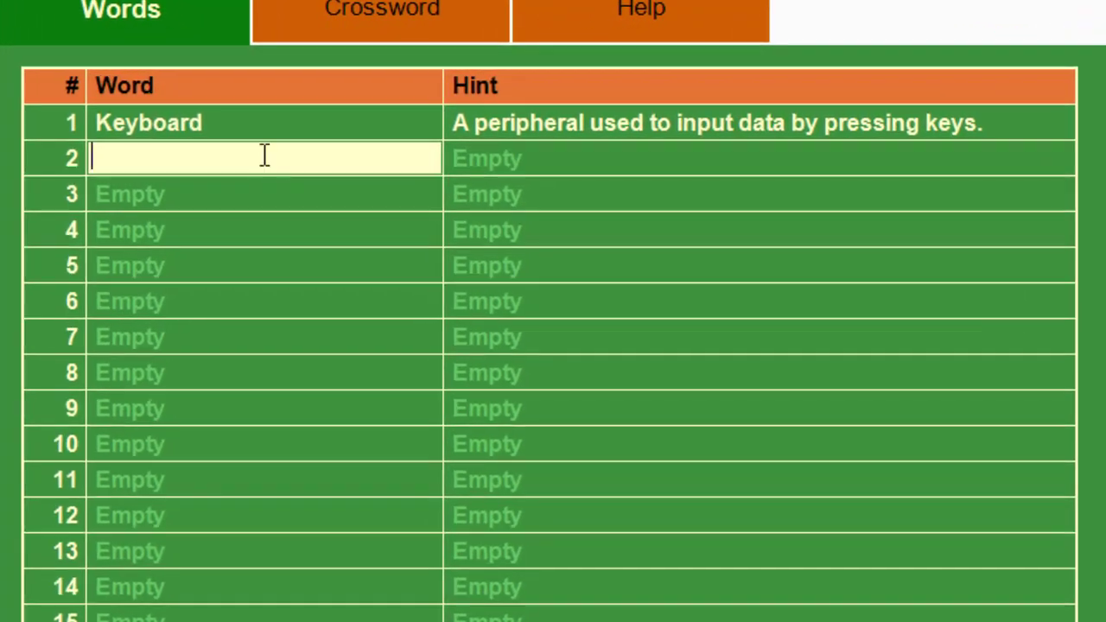
Step: Add Modem (connects computers) and Mouse (points items on a monitor) with their hints
{"action": "type", "text": "Modem"}
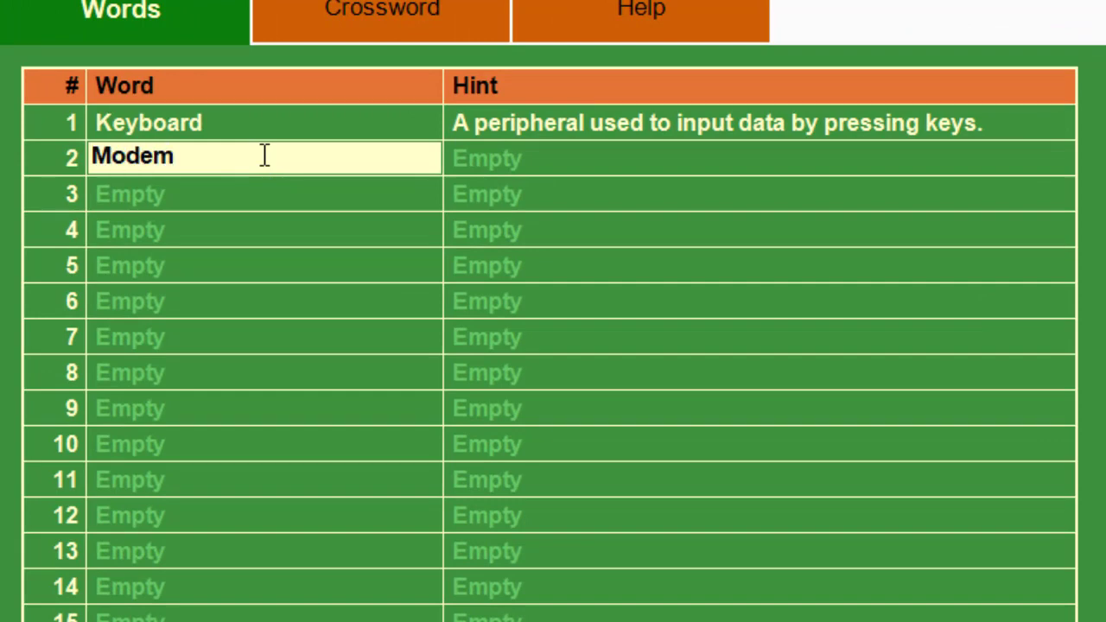
{"action": "left_click", "coordinate": [542, 160]}
{"action": "type", "text": "A peripheral devi"}
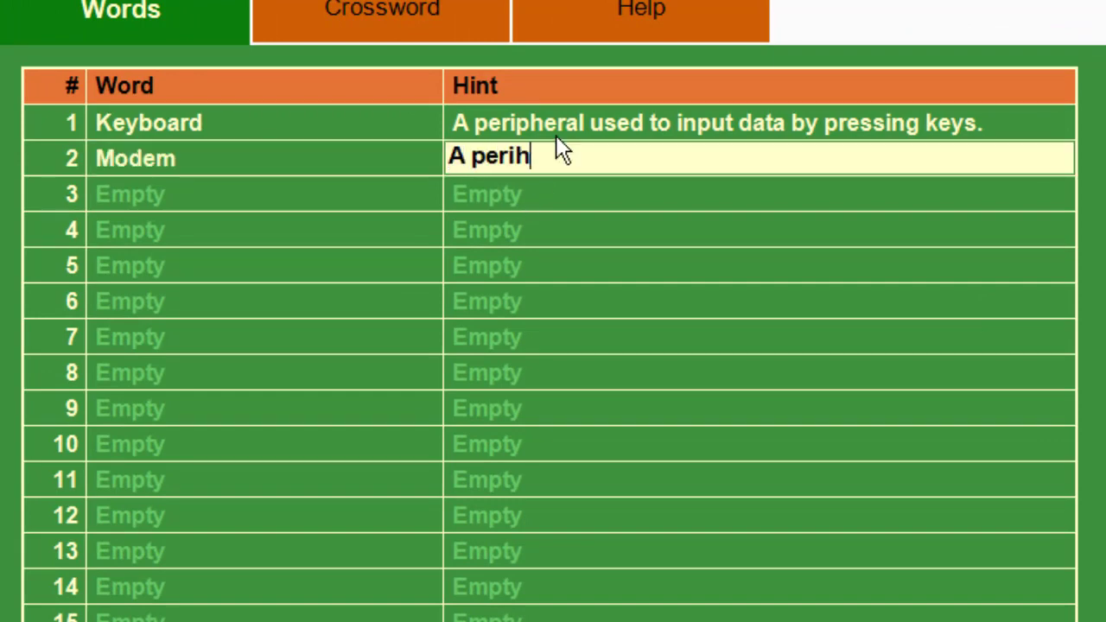
{"action": "type", "text": "ce used to con"}
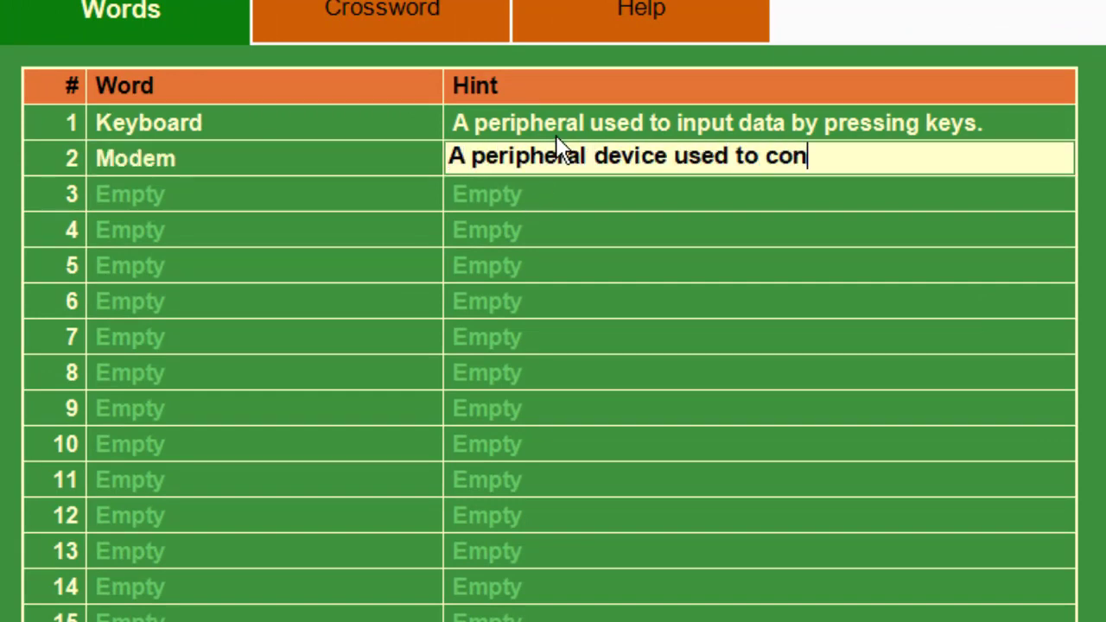
{"action": "type", "text": "nect one oomputer to a"}
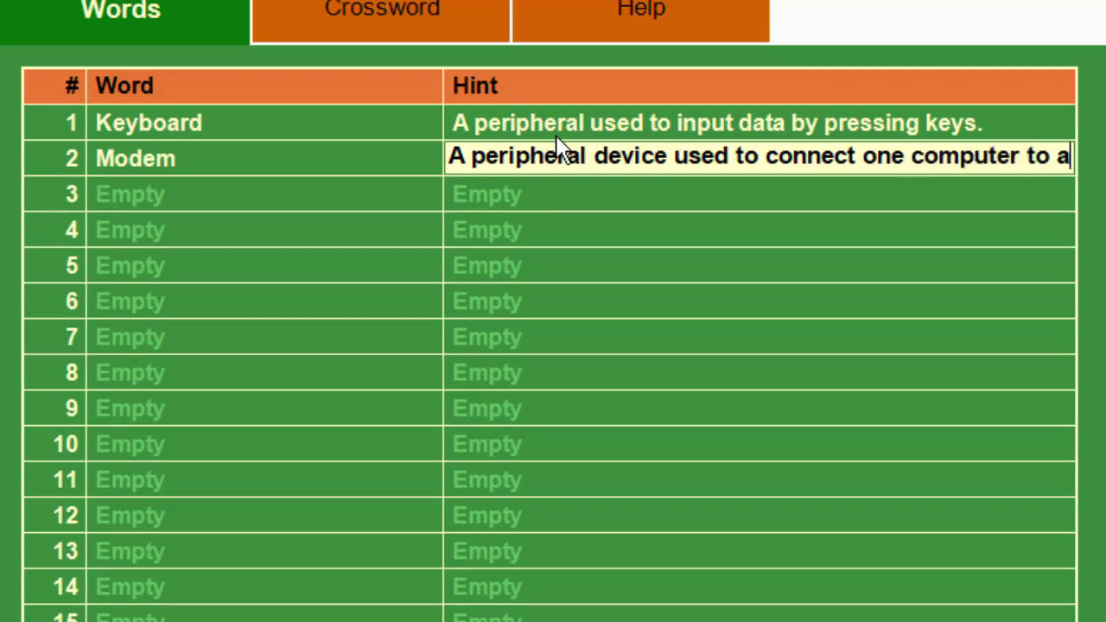
{"action": "key", "text": "BackSpace"}
{"action": "key", "text": "BackSpace"}
{"action": "key", "text": "BackSpace"}
{"action": "key", "text": "BackSpace"}
{"action": "key", "text": "BackSpace"}
{"action": "type", "text": "."}
{"action": "left_click", "coordinate": [194, 191]}
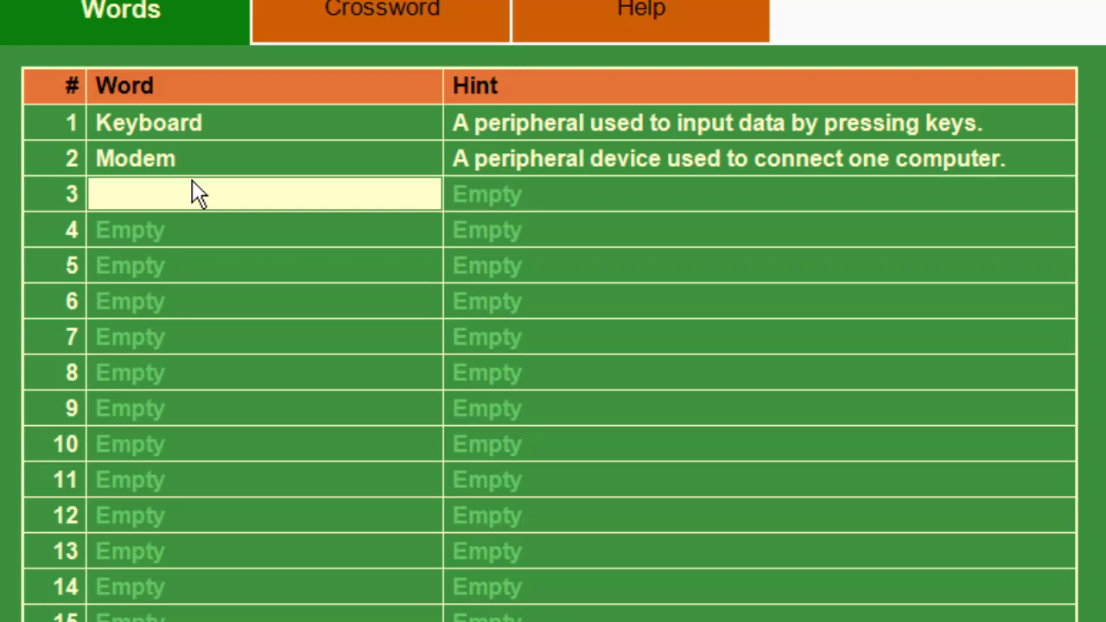
{"action": "type", "text": "Mouse"}
{"action": "left_click", "coordinate": [570, 195]}
{"action": "type", "text": "A p"}
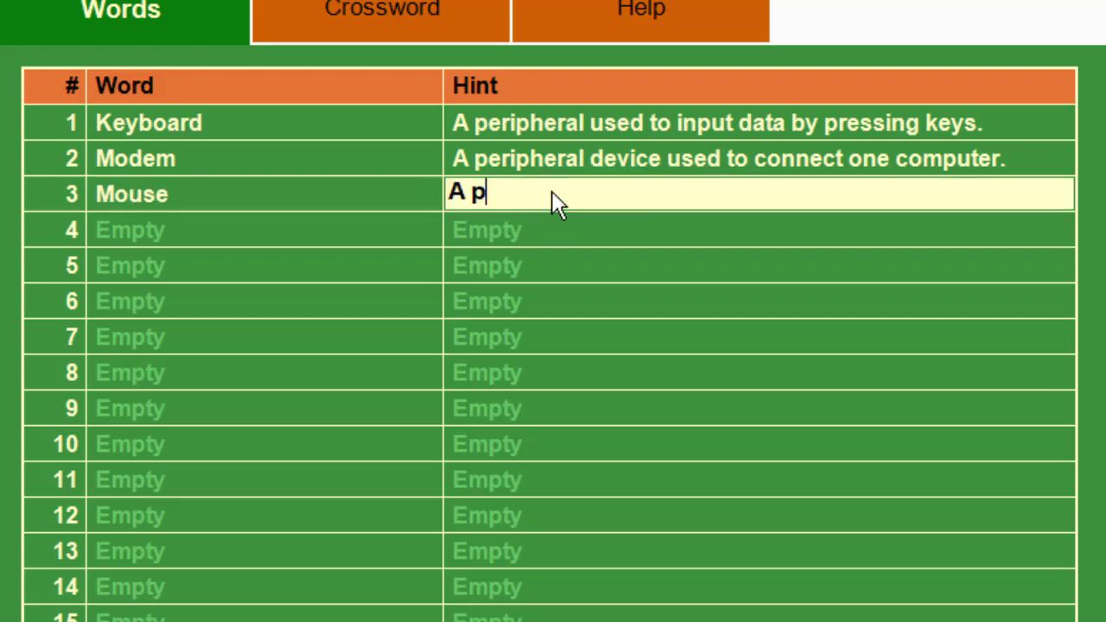
{"action": "type", "text": "eripheral device used to "}
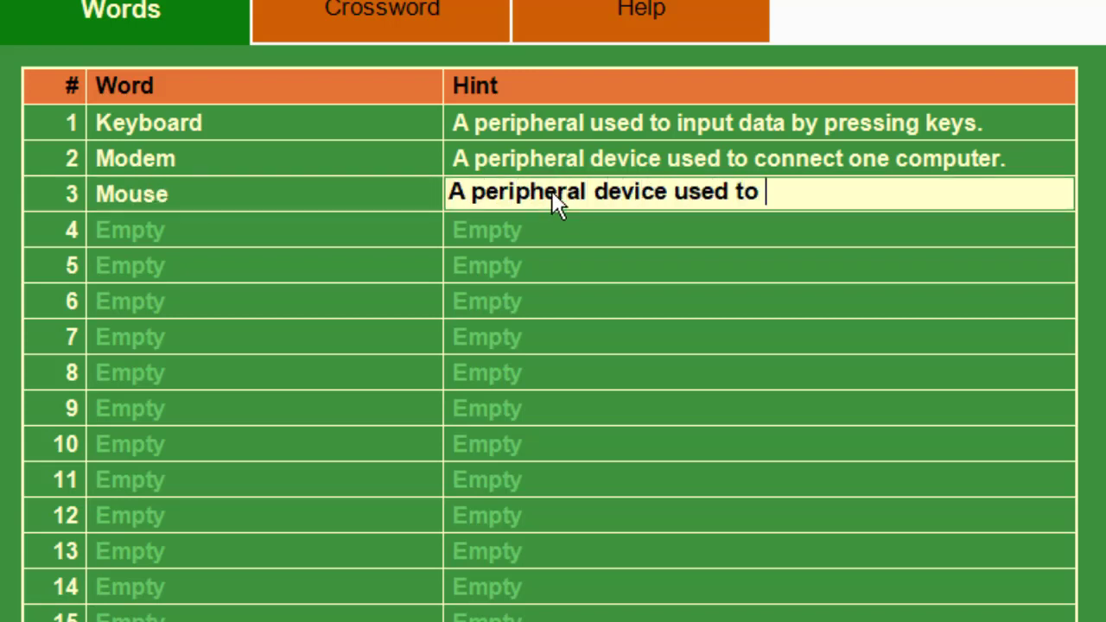
{"action": "type", "text": "point items on a monitor"}
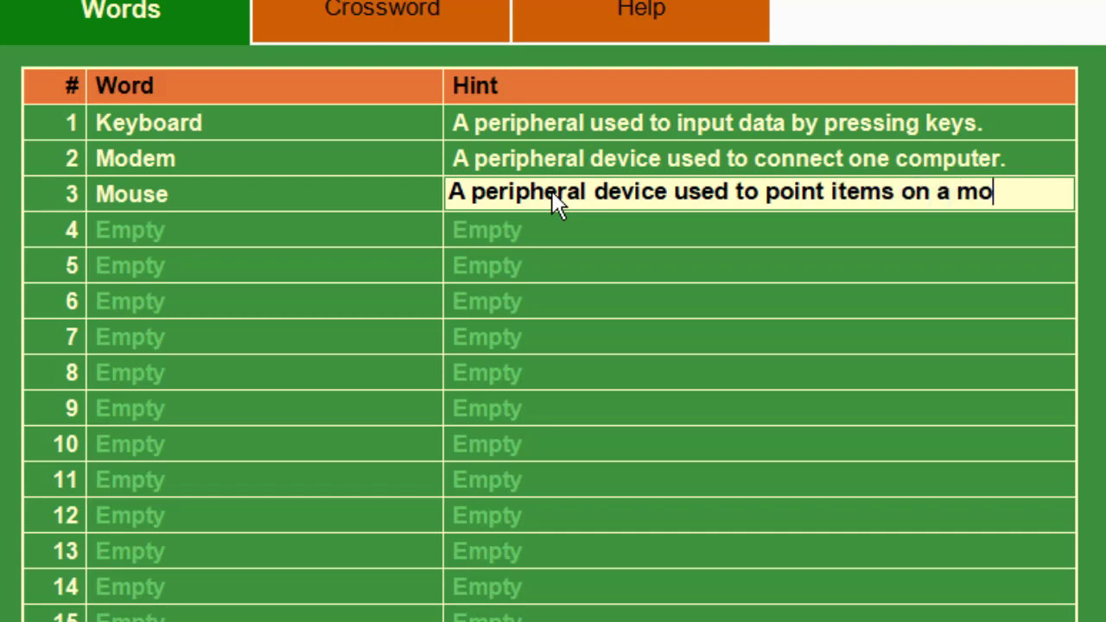
Step: Add Software ('Instructions executed by a computer') and Bit ('Computer's most basic unit of information.')
{"action": "left_click", "coordinate": [183, 231]}
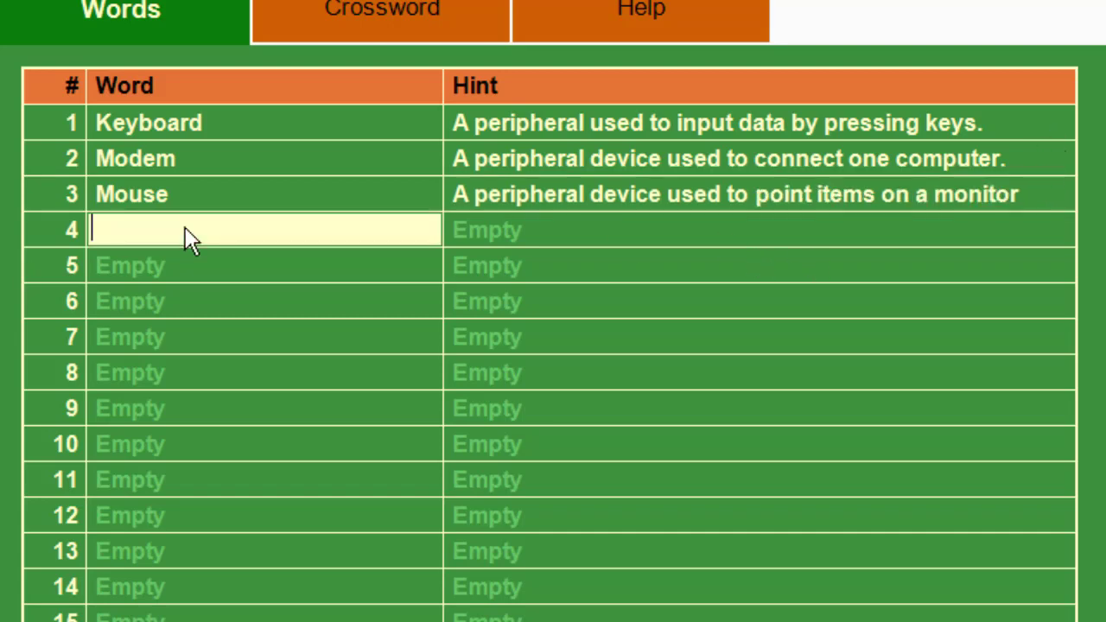
{"action": "type", "text": "Software"}
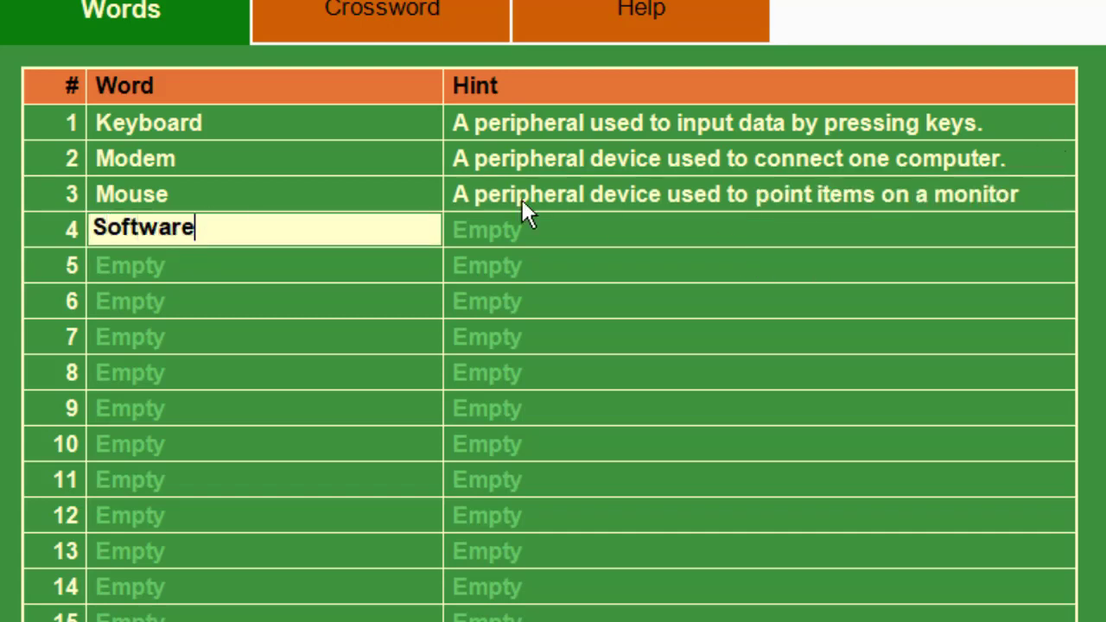
{"action": "left_click", "coordinate": [494, 242]}
{"action": "type", "text": "Instructions executed by a computer"}
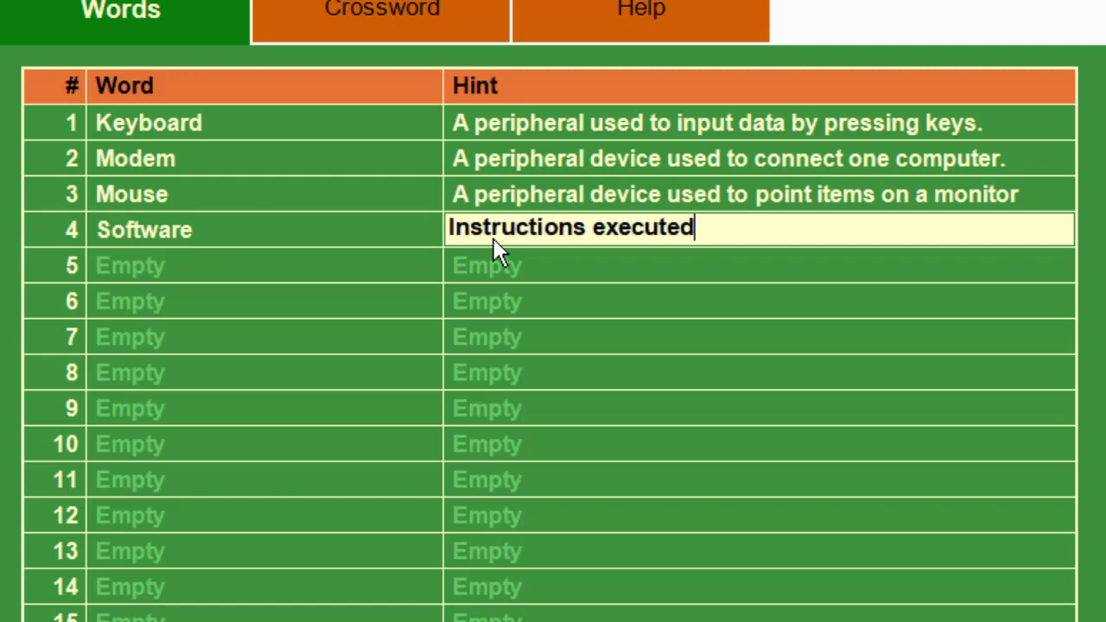
{"action": "left_click", "coordinate": [222, 264]}
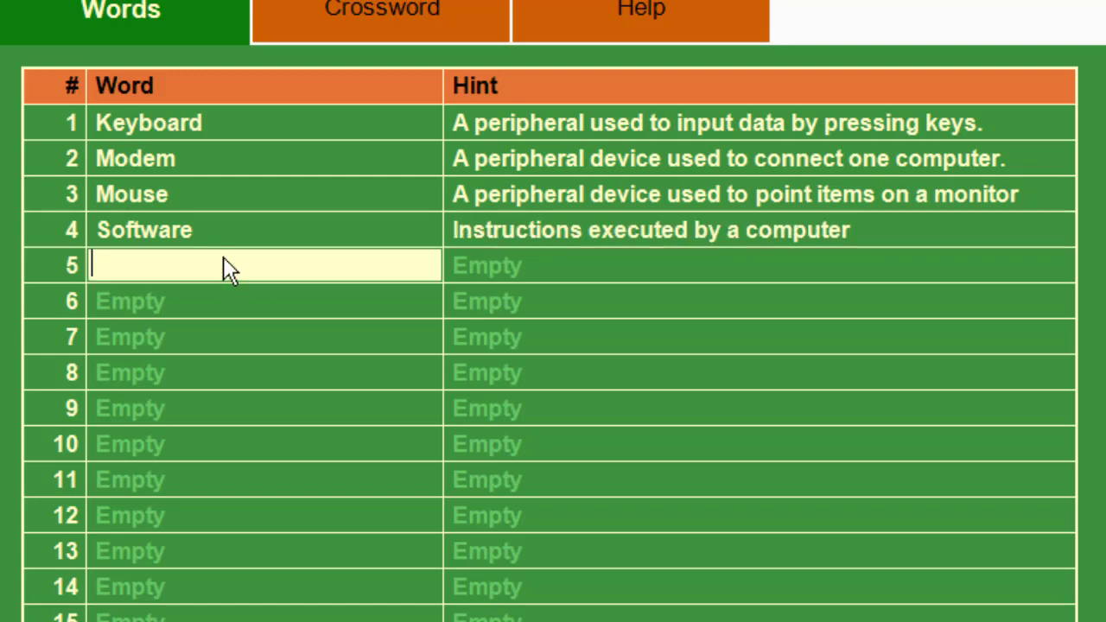
{"action": "type", "text": "Bit"}
{"action": "left_click", "coordinate": [545, 269]}
{"action": "type", "text": "Comp"}
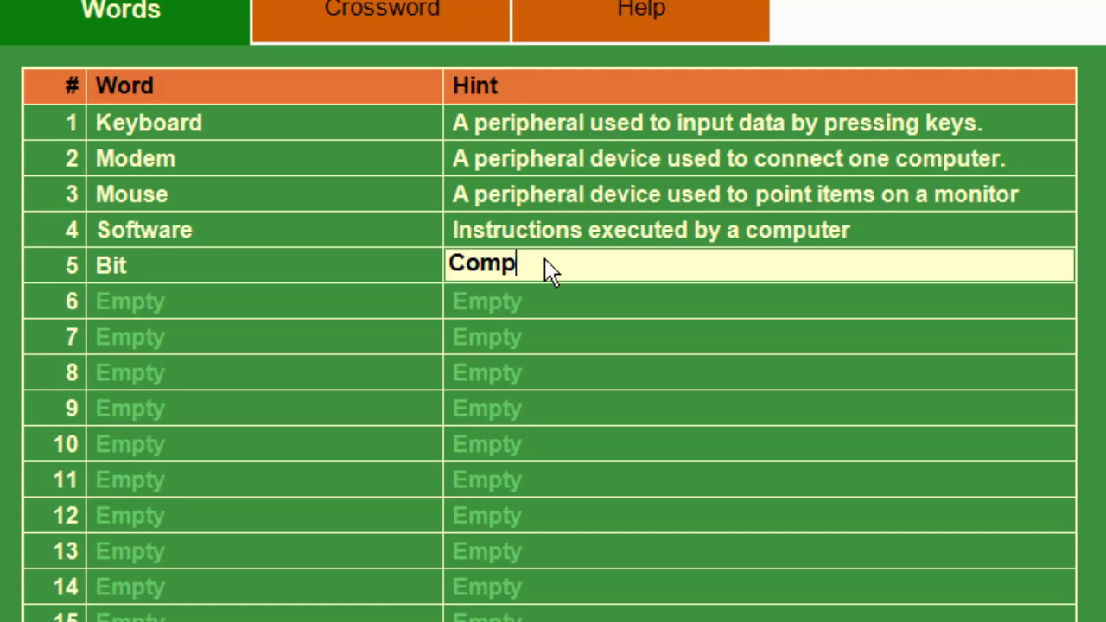
{"action": "type", "text": "uter m"}
{"action": "key", "text": "BackSpace"}
{"action": "type", "text": "'s most basi"}
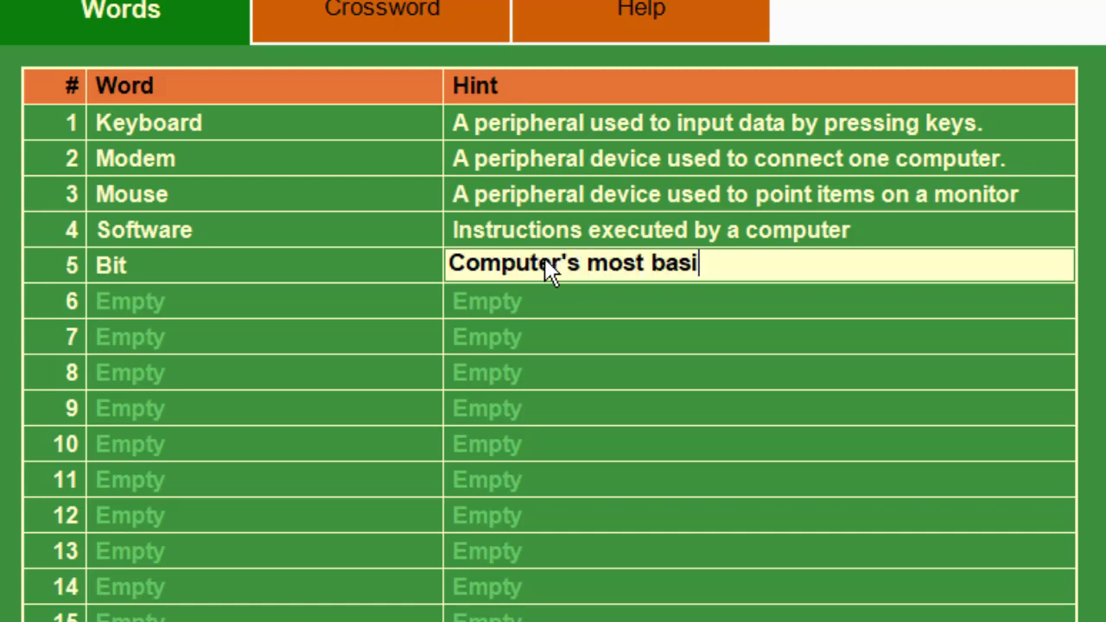
{"action": "type", "text": "c unit of information."}
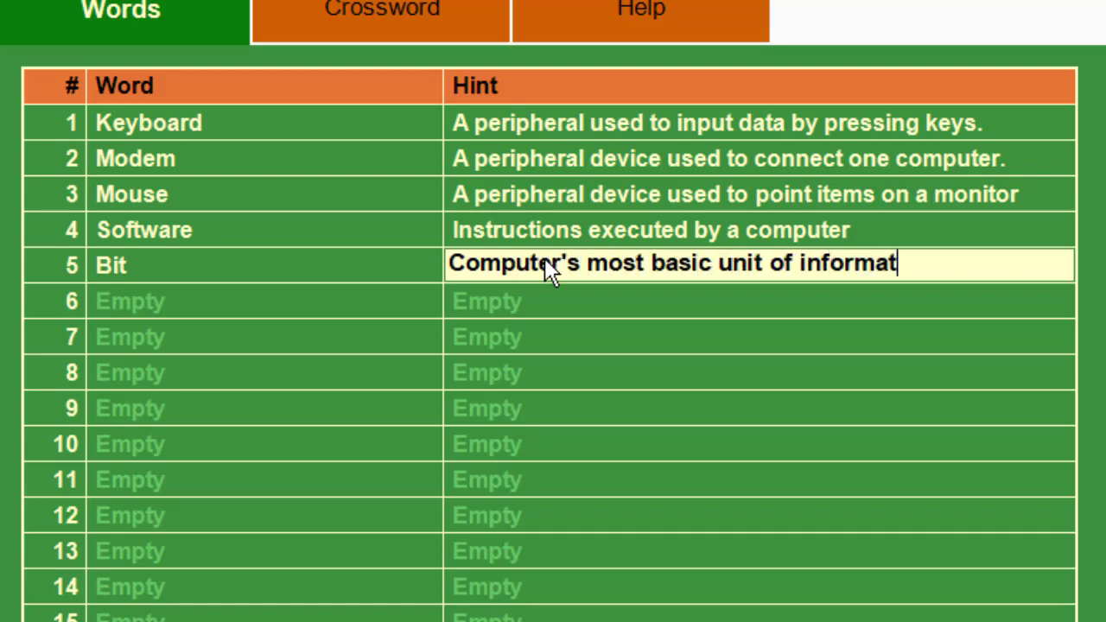
Step: Add Memory with the hint 'Any device that holds computer data'
{"action": "left_click", "coordinate": [176, 299]}
{"action": "type", "text": "Memory"}
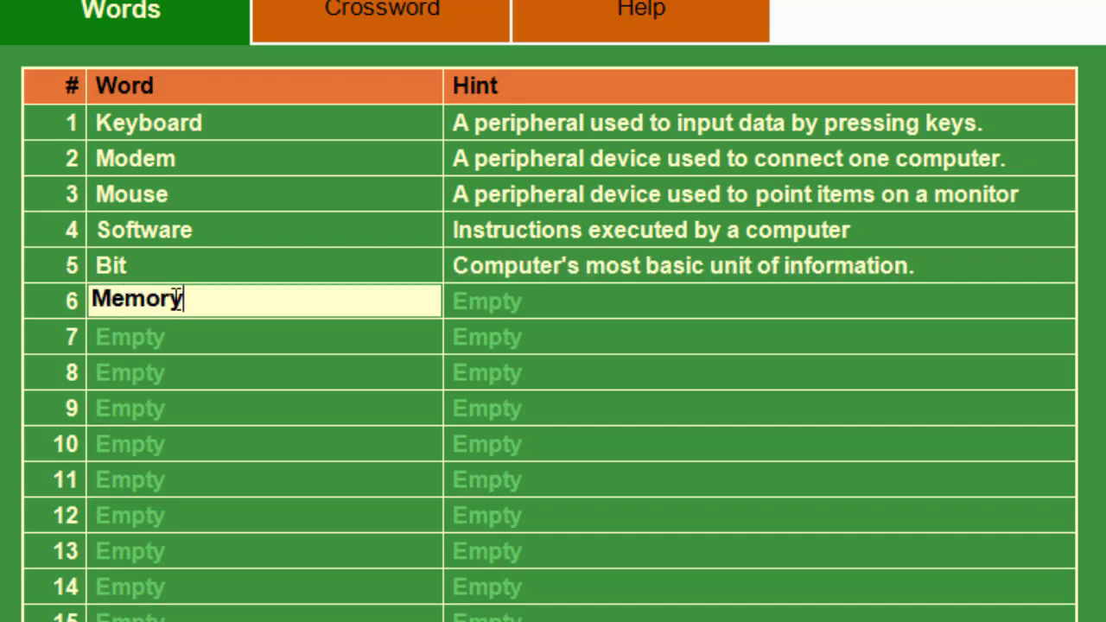
{"action": "left_click", "coordinate": [586, 293]}
{"action": "type", "text": "Any device that "}
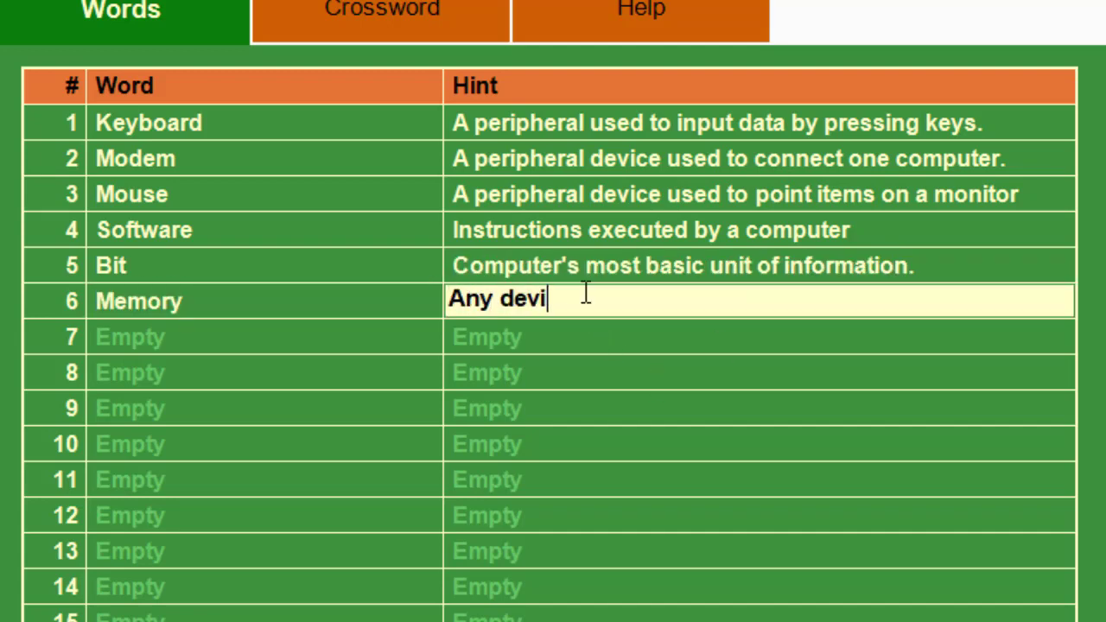
{"action": "type", "text": "holds computer data"}
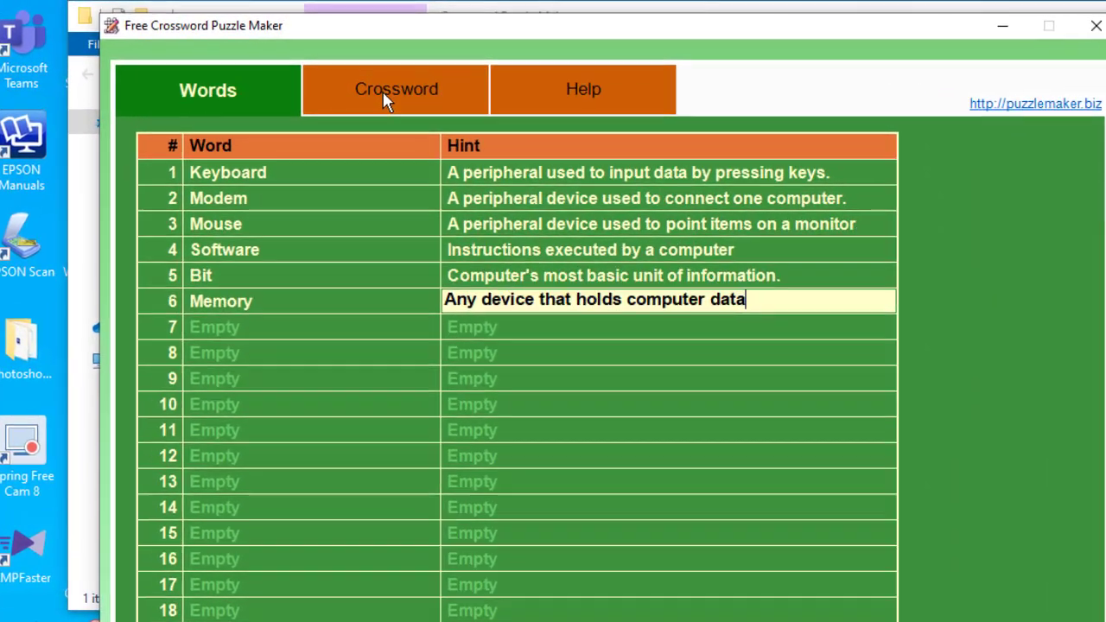
{"action": "left_click", "coordinate": [380, 76]}
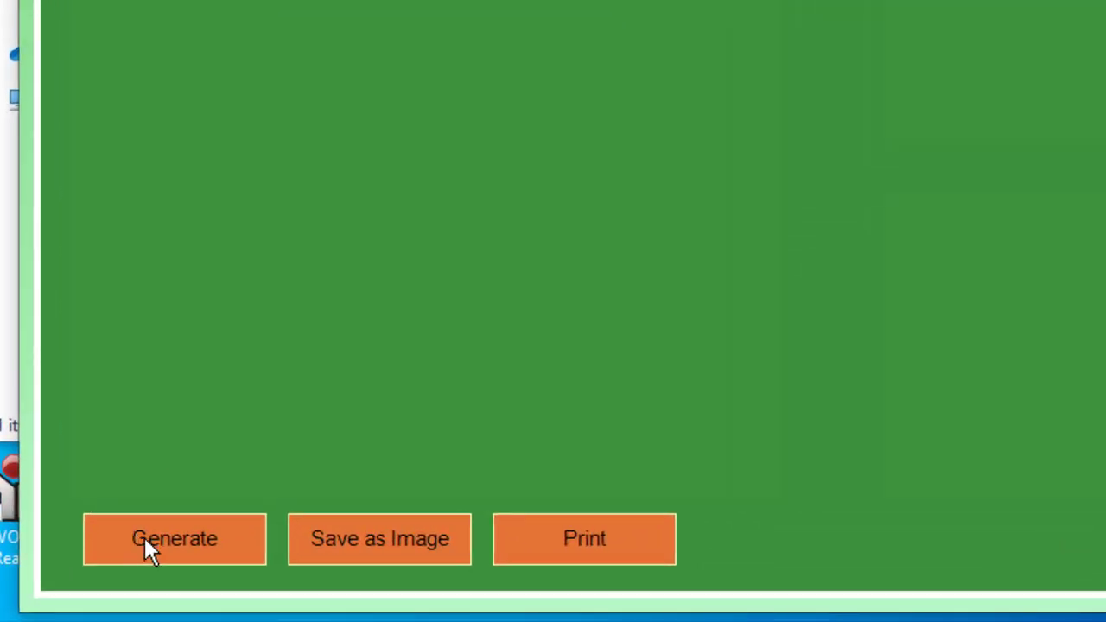
Step: Generate the crossword puzzle from the entered word list
{"action": "left_click", "coordinate": [146, 542]}
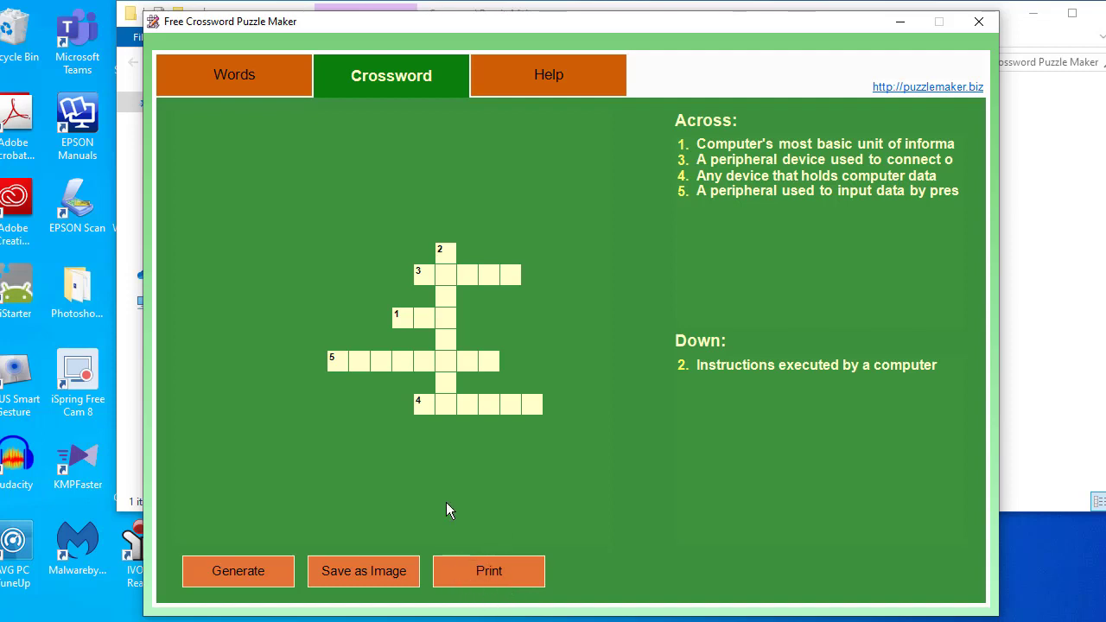
Step: Export the crossword with Save as Image to the Desktop under the name Set 1
{"action": "left_click", "coordinate": [362, 584]}
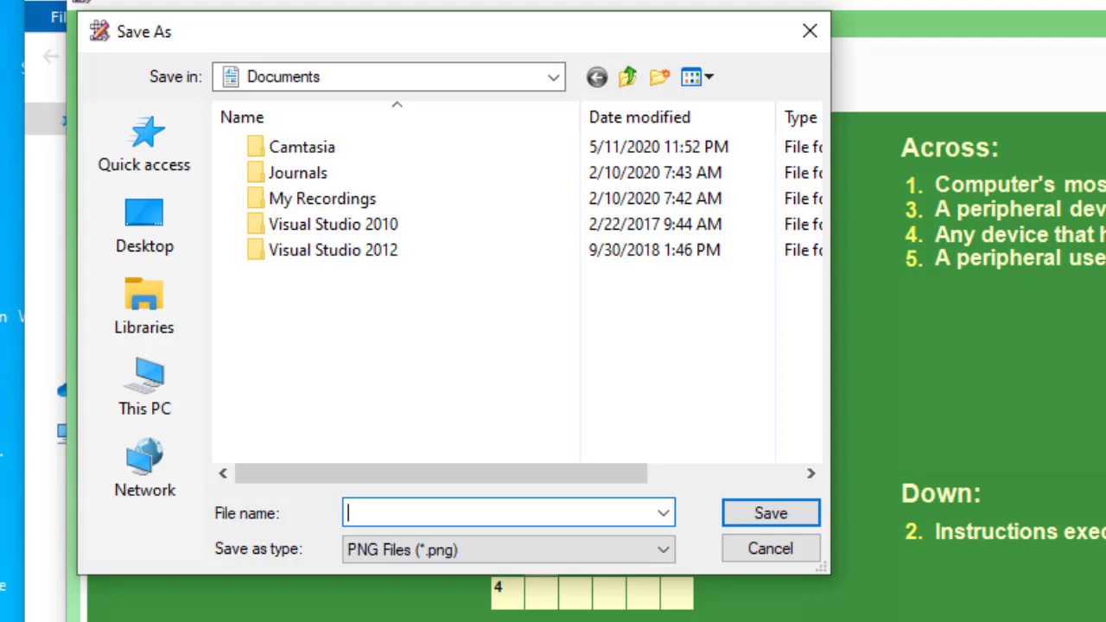
{"action": "left_click", "coordinate": [163, 224]}
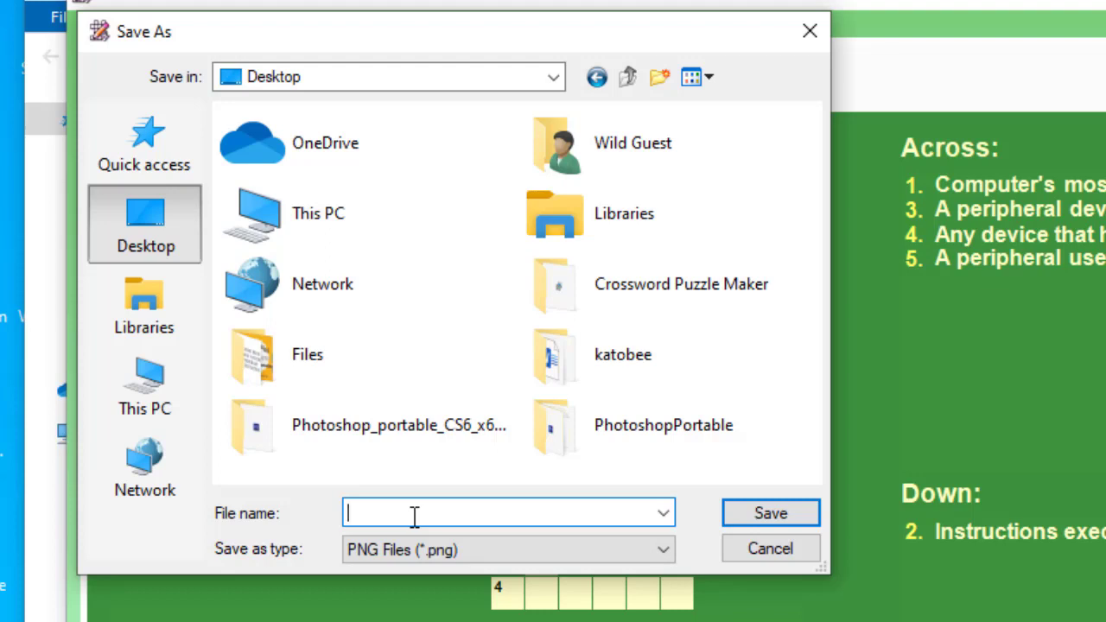
{"action": "type", "text": "Set 1"}
{"action": "left_click", "coordinate": [791, 510]}
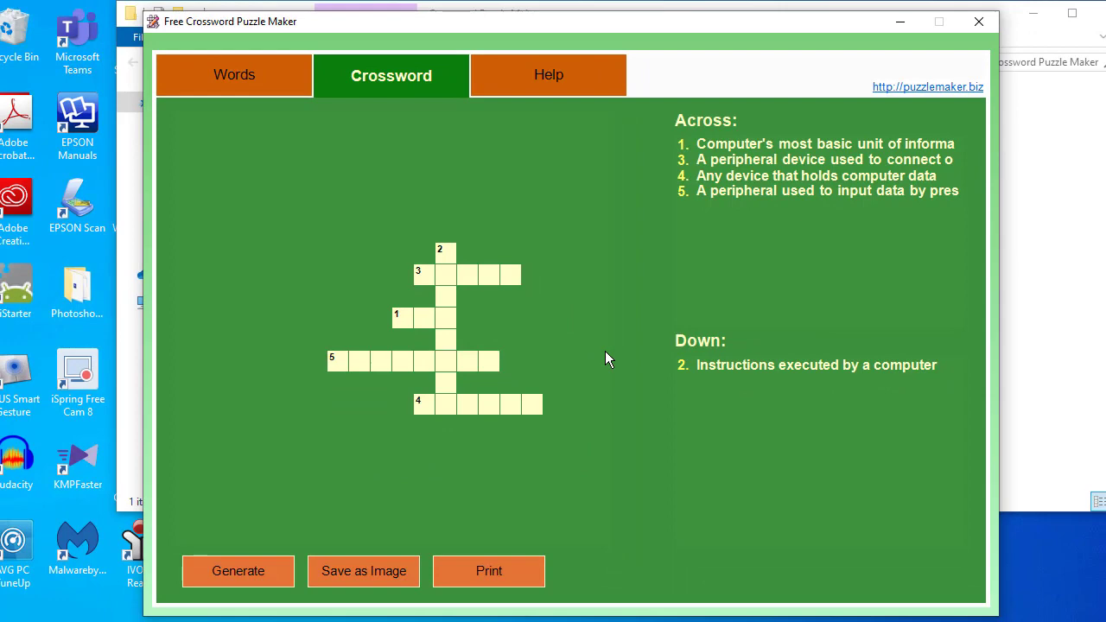
Step: Minimize File Explorer and the puzzle maker, then open Set 1 in Windows Photo Viewer
{"action": "left_click", "coordinate": [1042, 24]}
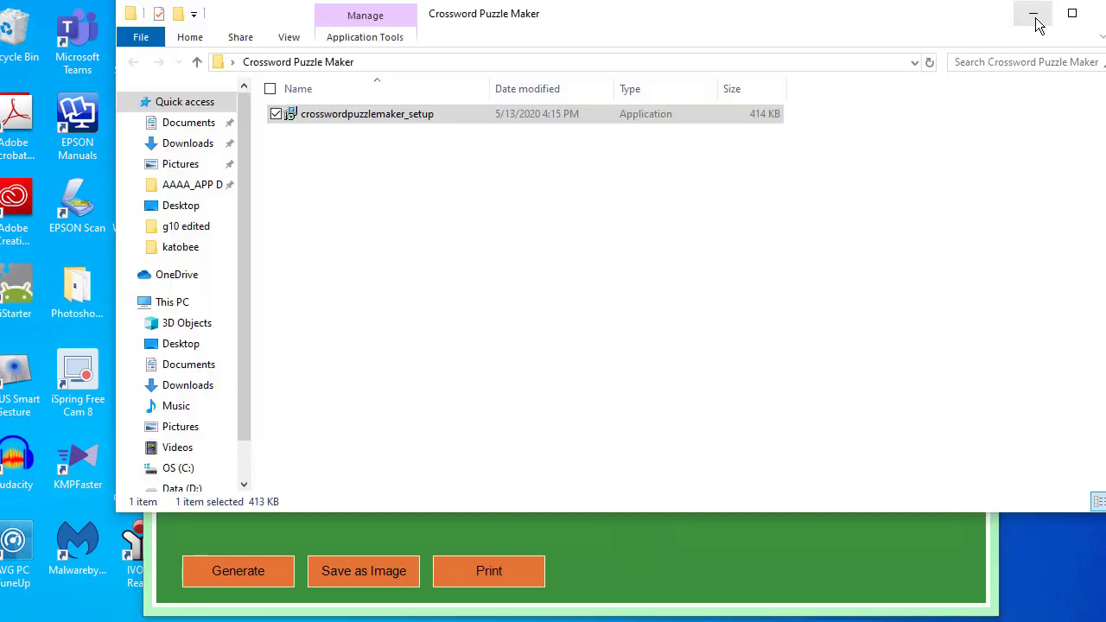
{"action": "left_click", "coordinate": [1034, 15]}
{"action": "left_click", "coordinate": [899, 21]}
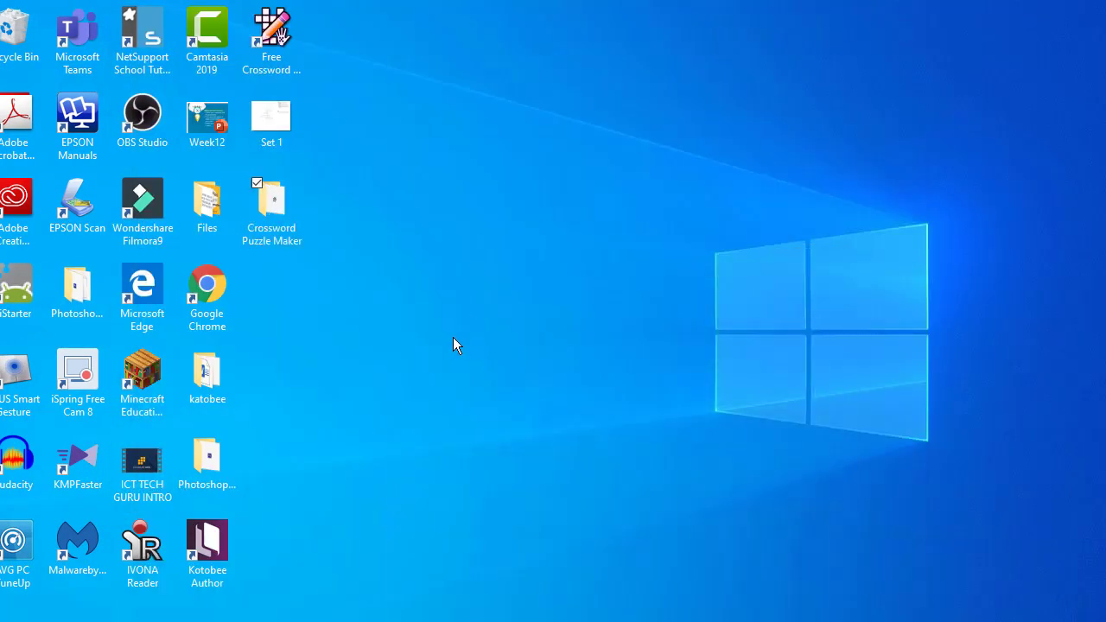
{"action": "double_click", "coordinate": [290, 120]}
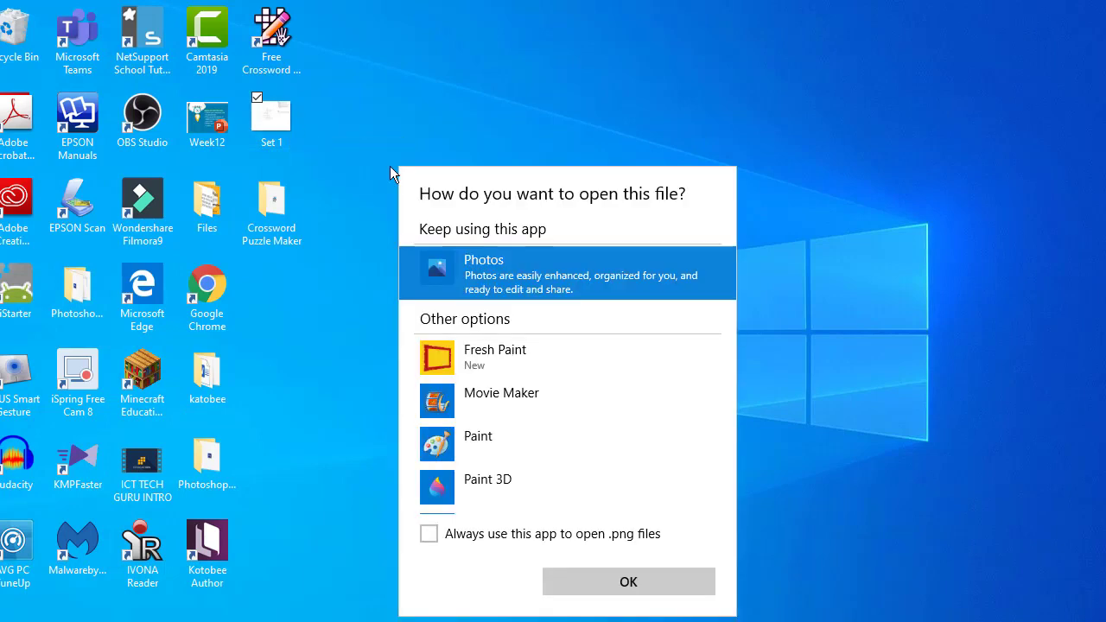
{"action": "left_click_drag", "start_coordinate": [728, 299], "coordinate": [717, 407]}
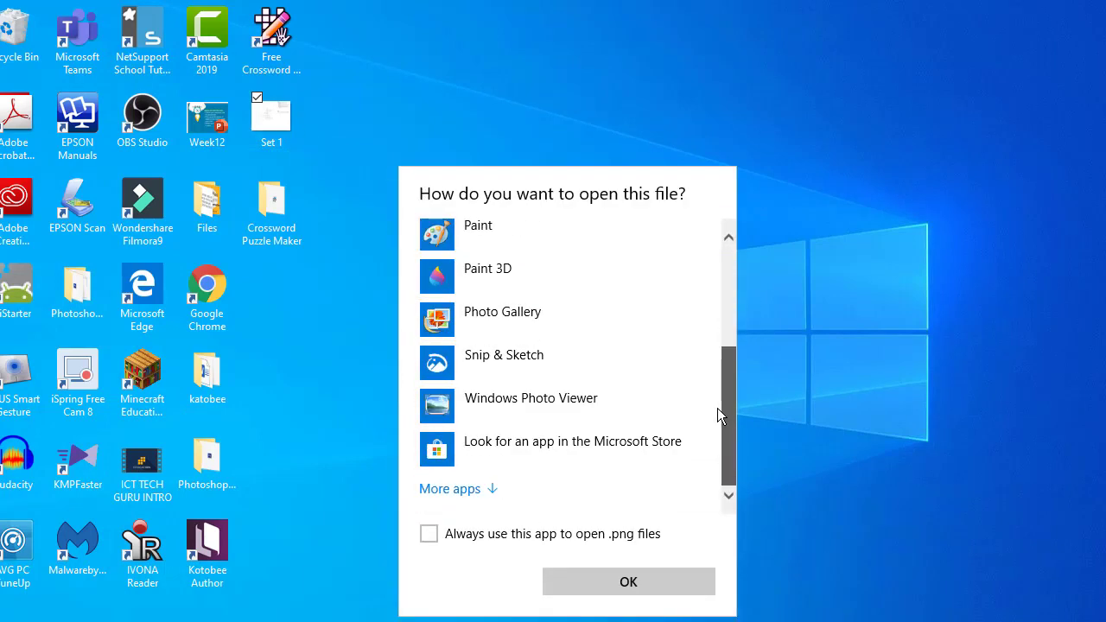
{"action": "left_click", "coordinate": [503, 401]}
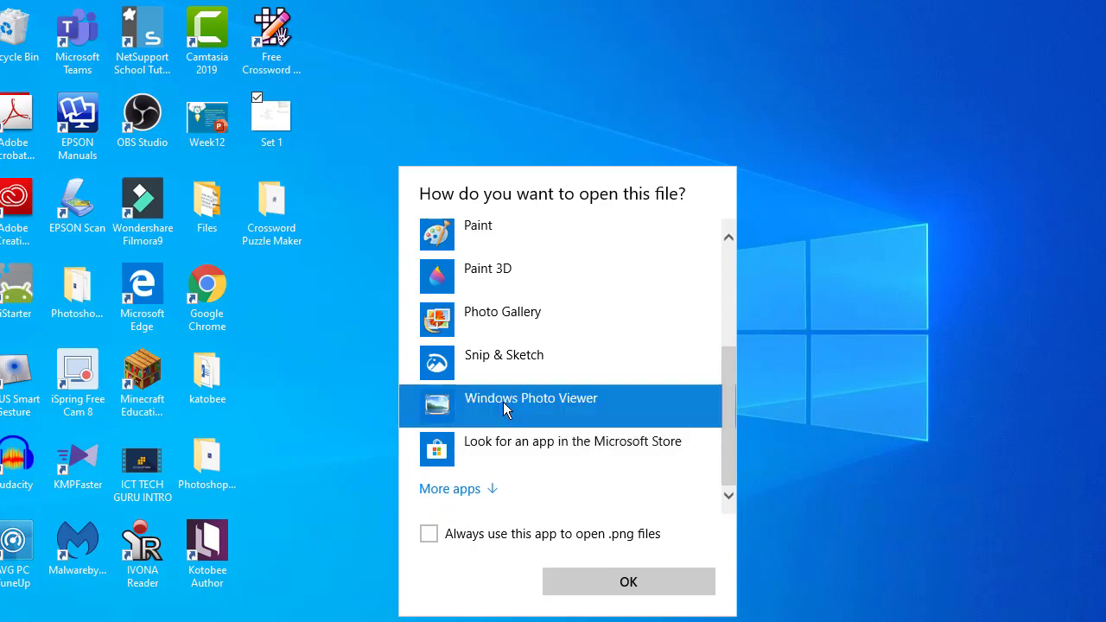
{"action": "left_click", "coordinate": [639, 581]}
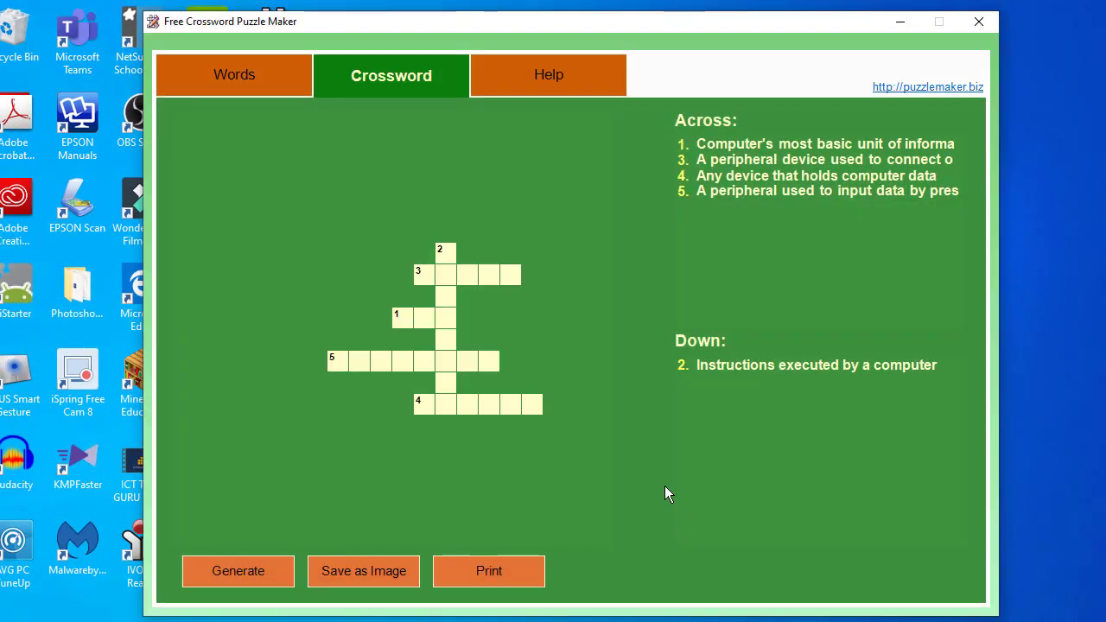
Step: Generate the crossword about fifteen times until a four-Across, two-Down layout shows
{"action": "left_click", "coordinate": [268, 571]}
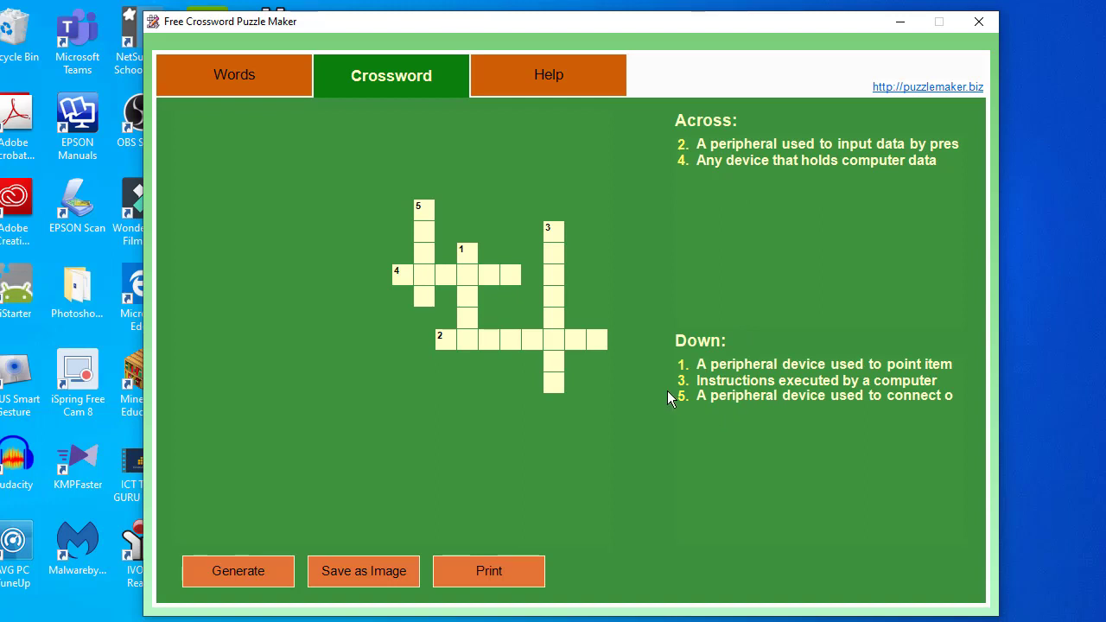
{"action": "left_click", "coordinate": [242, 576]}
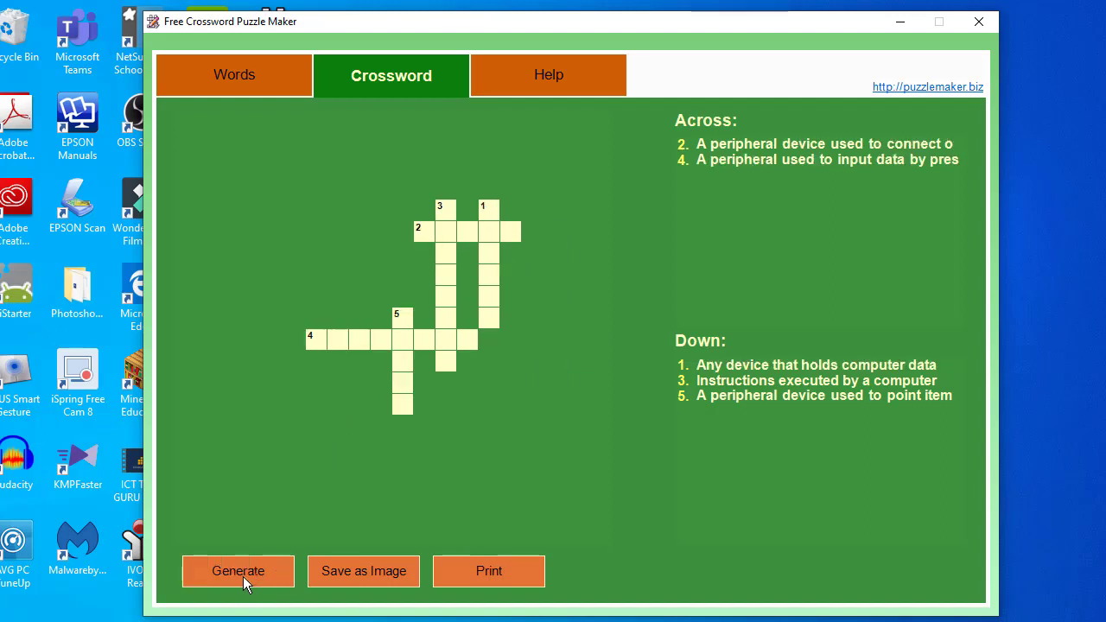
{"action": "left_click", "coordinate": [243, 576]}
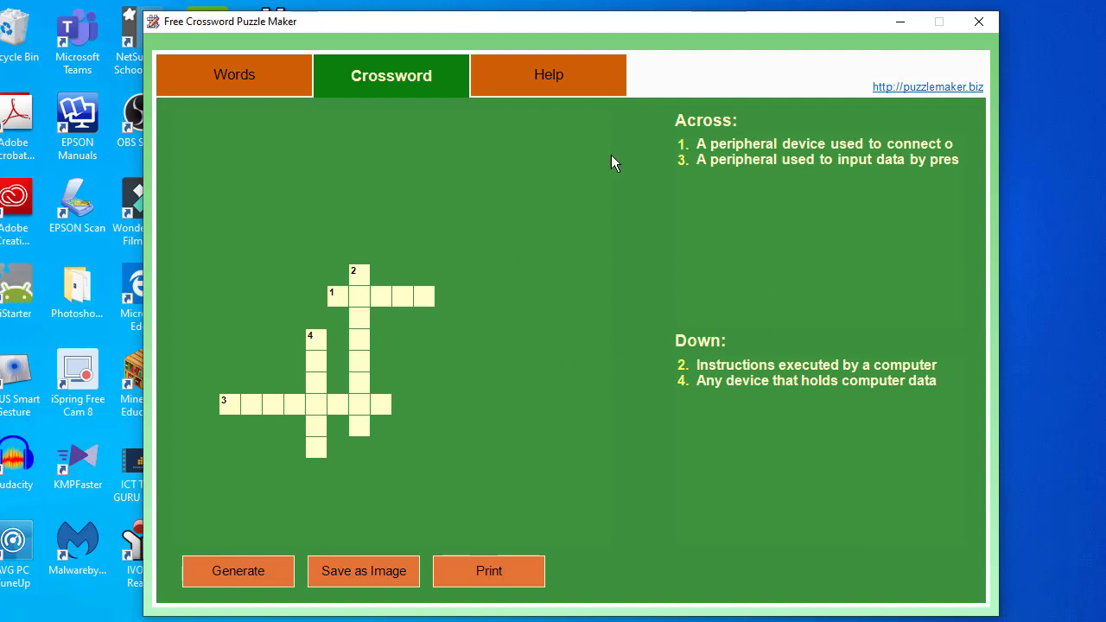
{"action": "left_click", "coordinate": [239, 575]}
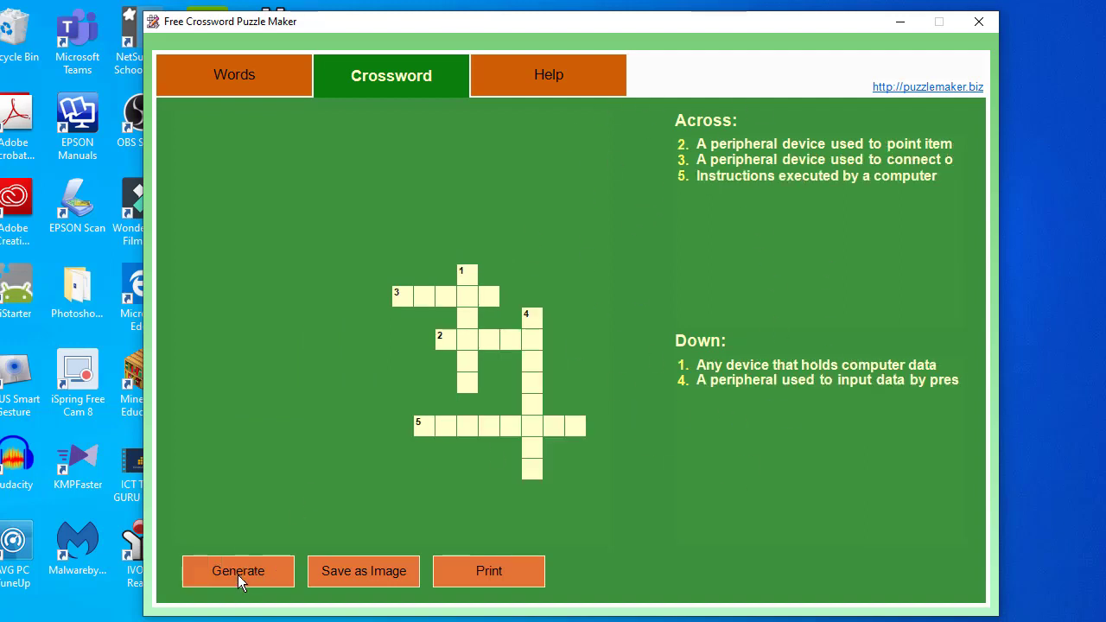
{"action": "left_click", "coordinate": [237, 574]}
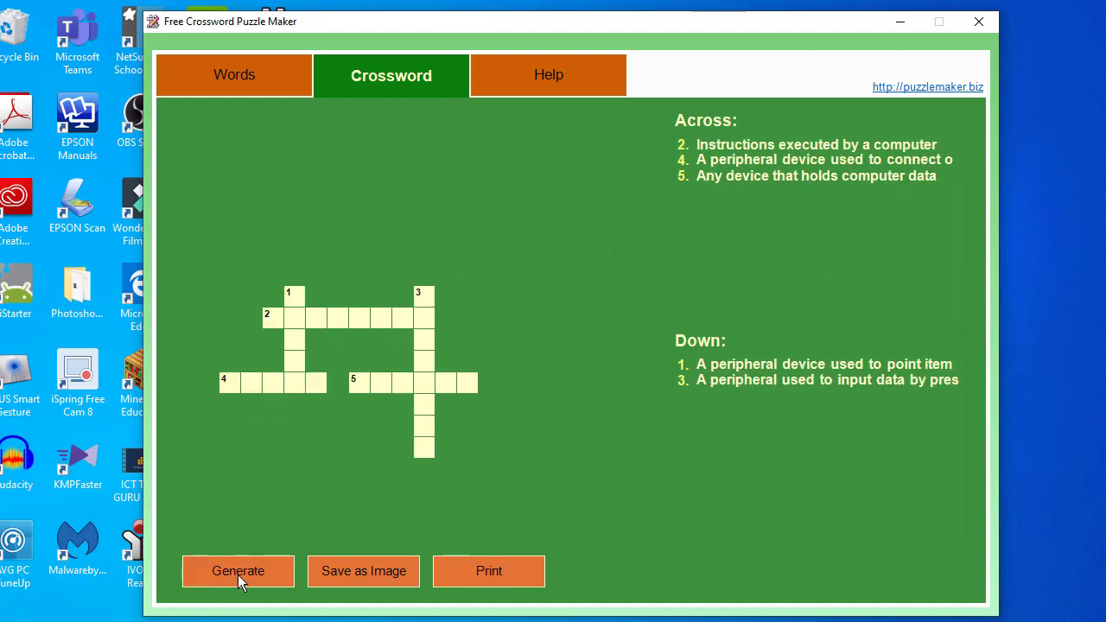
{"action": "left_click", "coordinate": [238, 575]}
{"action": "left_click", "coordinate": [238, 574]}
{"action": "left_click", "coordinate": [237, 571]}
{"action": "left_click", "coordinate": [238, 571]}
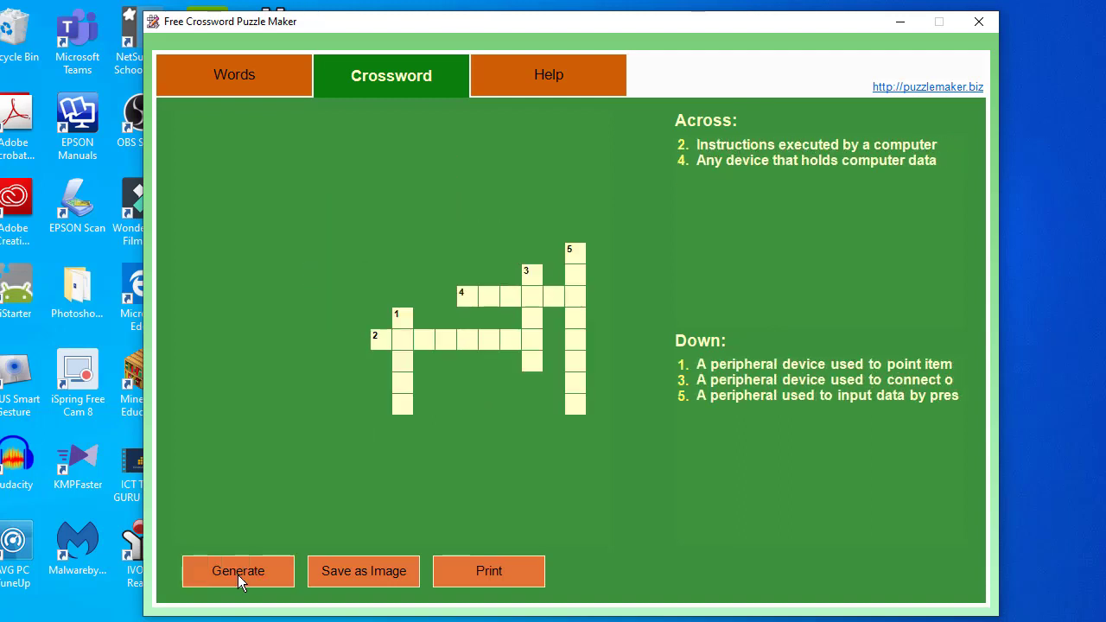
{"action": "left_click", "coordinate": [238, 571]}
{"action": "left_click", "coordinate": [237, 574]}
{"action": "left_click", "coordinate": [246, 575]}
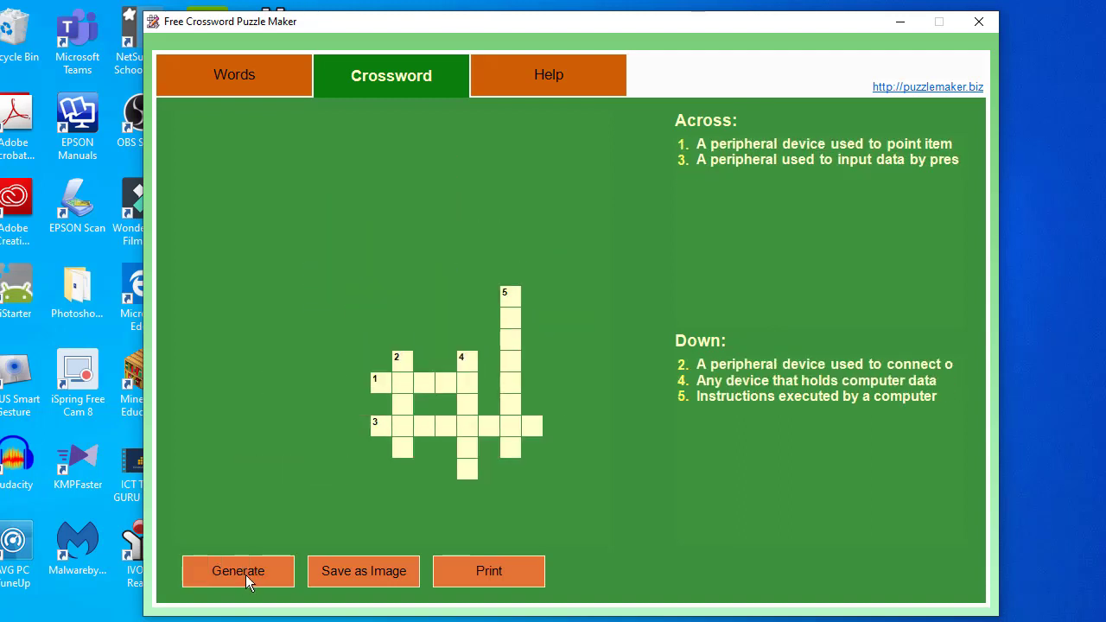
{"action": "left_click", "coordinate": [245, 574]}
{"action": "left_click", "coordinate": [245, 576]}
{"action": "left_click", "coordinate": [245, 576]}
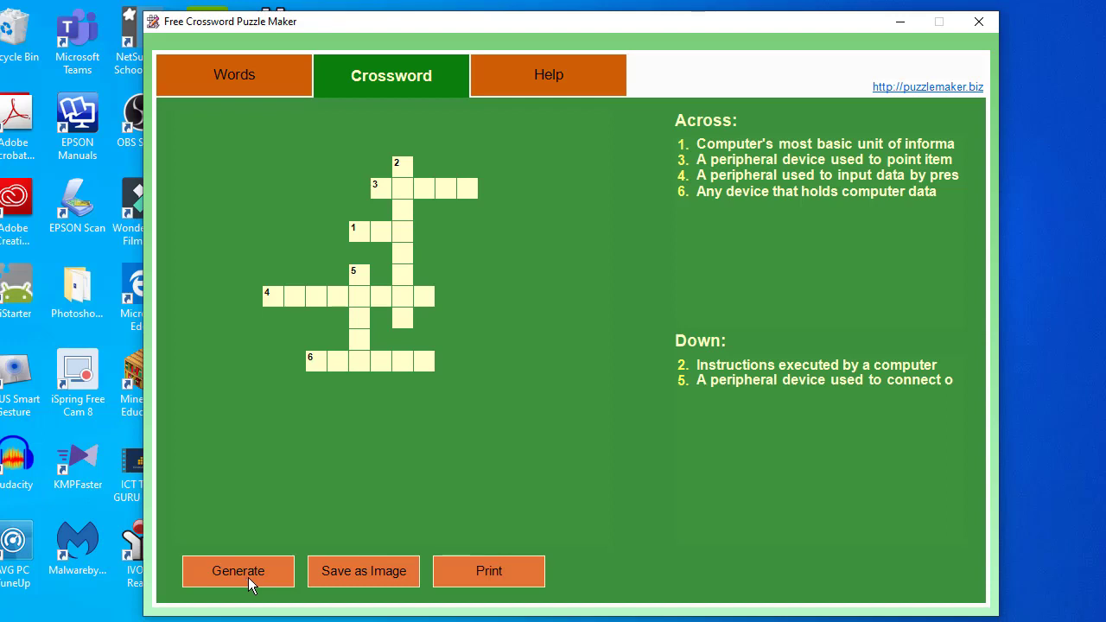
Step: Save the new crossword as image Set 2, then minimize the maker and open Set 2
{"action": "left_click", "coordinate": [336, 572]}
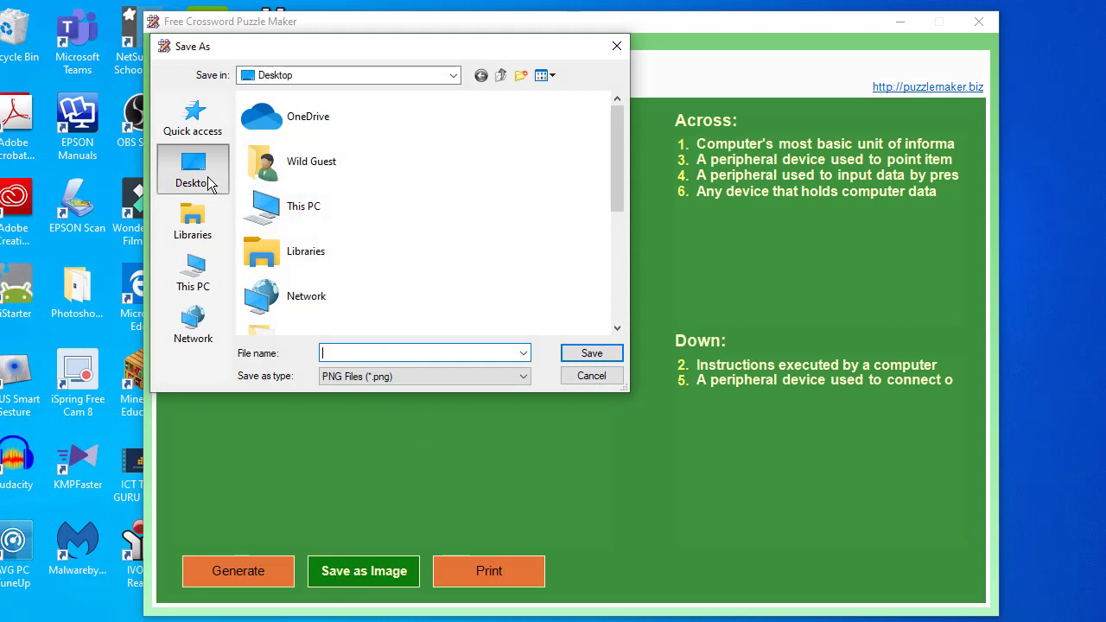
{"action": "type", "text": "Set 2"}
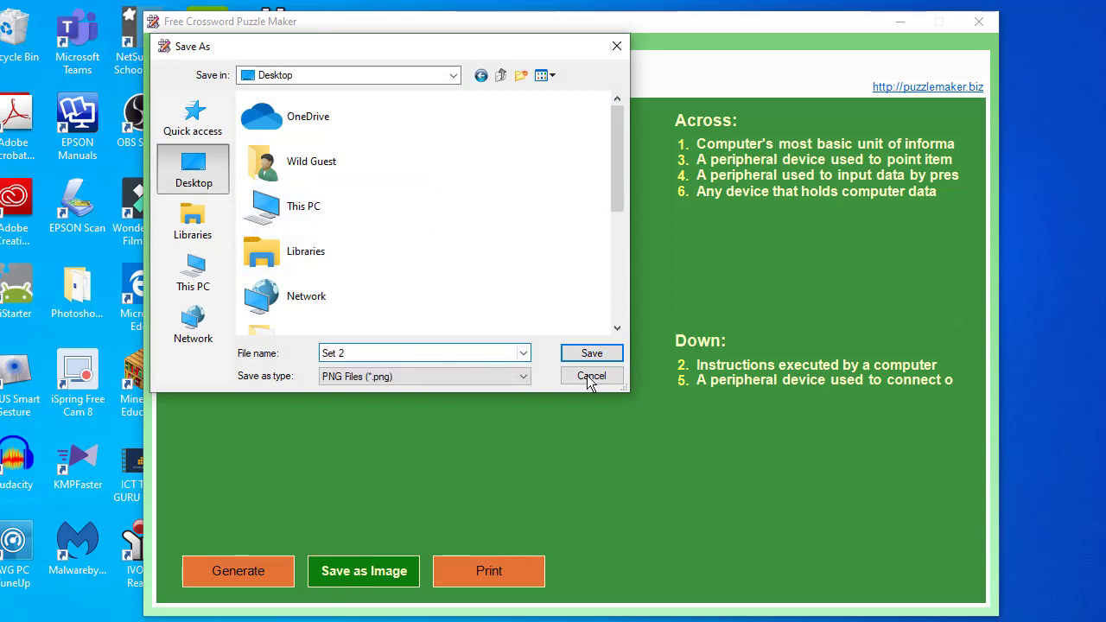
{"action": "left_click", "coordinate": [599, 349]}
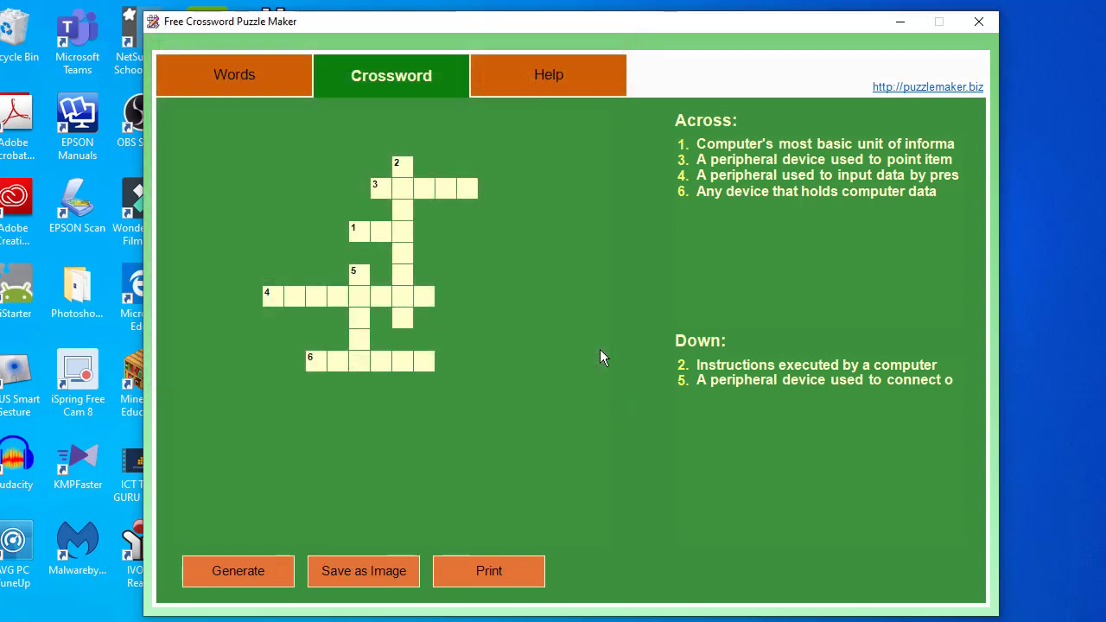
{"action": "left_click", "coordinate": [904, 22]}
{"action": "double_click", "coordinate": [271, 288]}
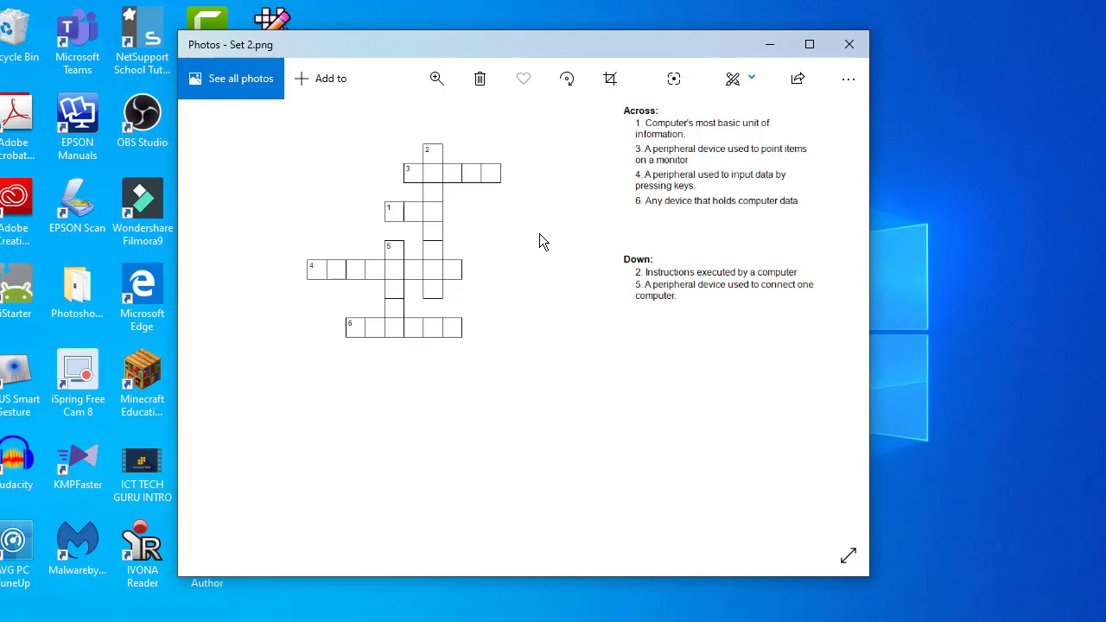
Step: Close the Set 2 image preview and put the cursor inside the empty SET 1 box in Word
{"action": "left_click", "coordinate": [847, 44]}
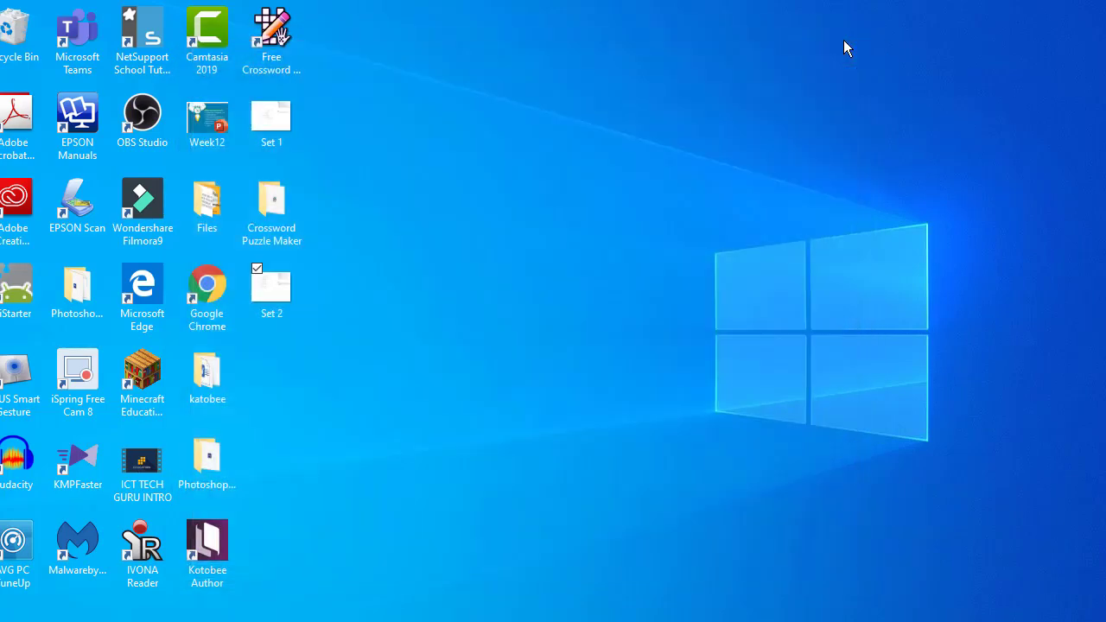
{"action": "left_click", "coordinate": [509, 618]}
{"action": "scroll", "coordinate": [672, 353], "scroll_direction": "down", "scroll_amount": 1}
{"action": "scroll", "coordinate": [672, 353], "scroll_direction": "down", "scroll_amount": 3}
{"action": "scroll", "coordinate": [709, 345], "scroll_direction": "up", "scroll_amount": 2}
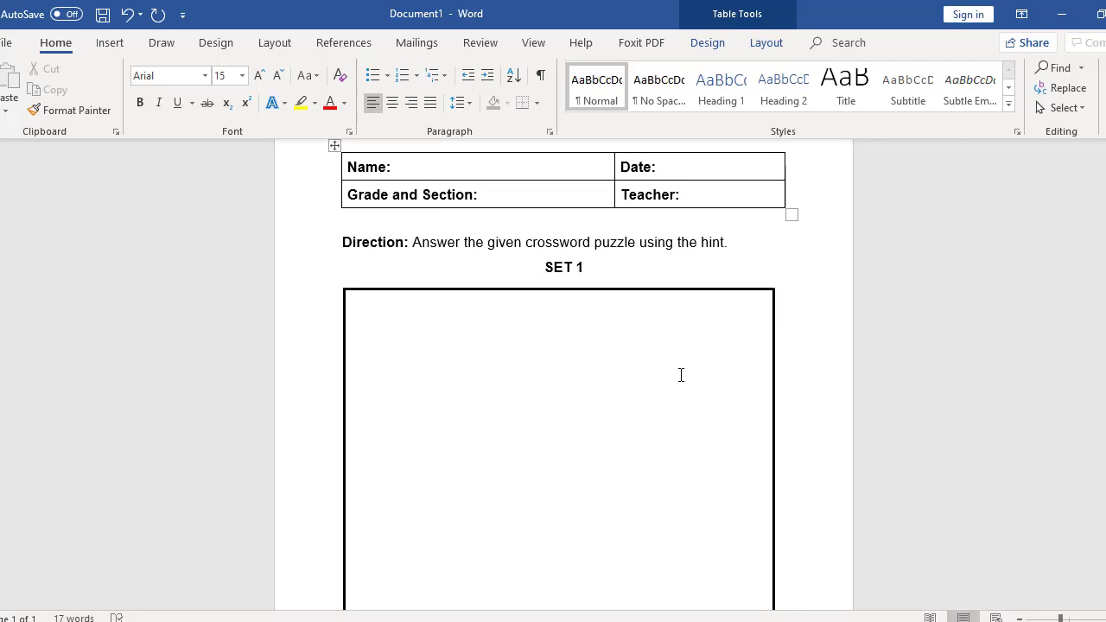
{"action": "scroll", "coordinate": [681, 374], "scroll_direction": "up", "scroll_amount": 1}
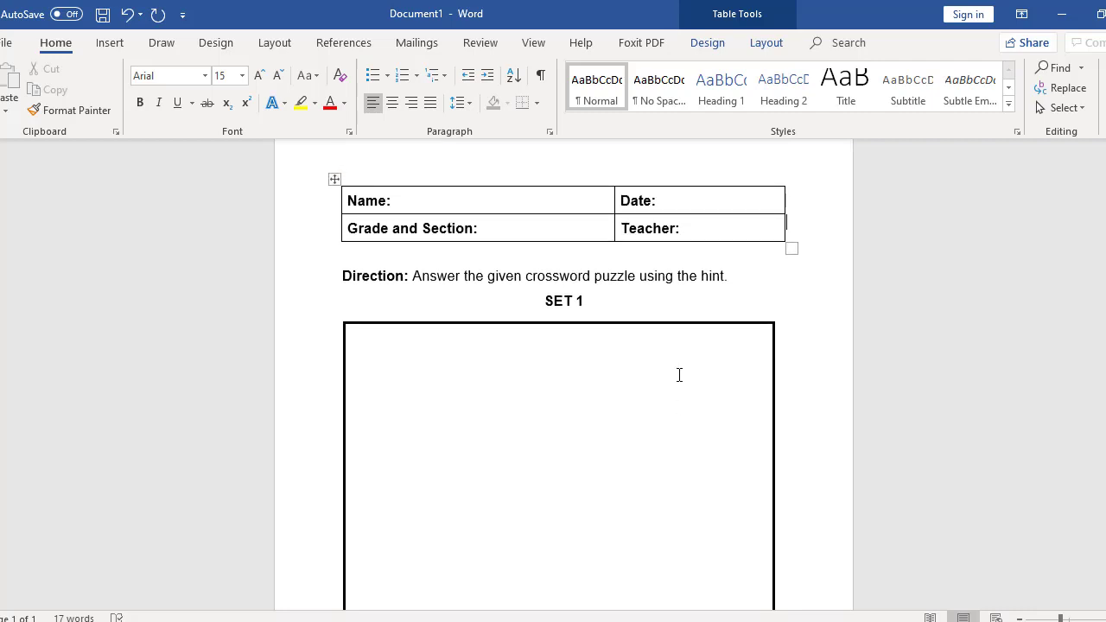
{"action": "left_click", "coordinate": [435, 368]}
{"action": "left_click", "coordinate": [114, 46]}
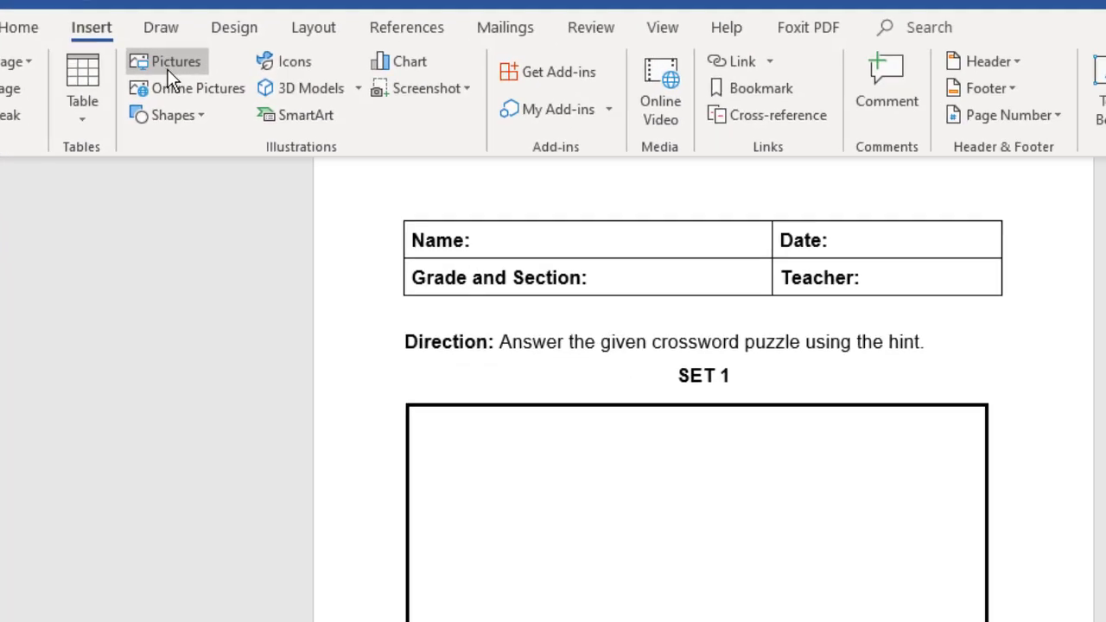
Step: Insert the Set 1 crossword picture from the Desktop into the SET 1 box
{"action": "left_click", "coordinate": [171, 78]}
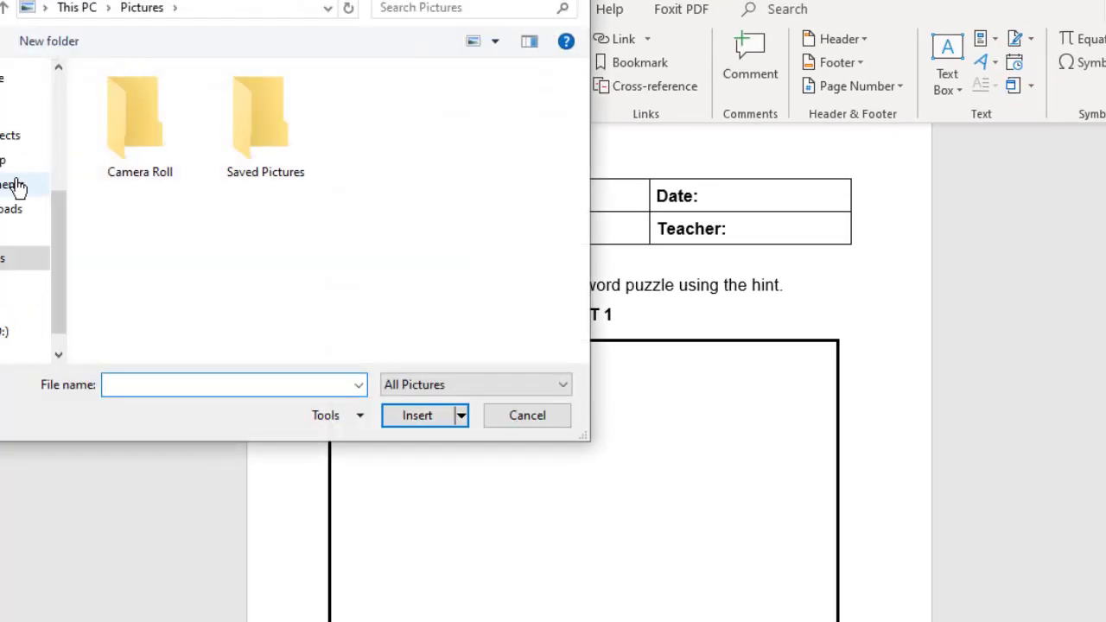
{"action": "left_click", "coordinate": [3, 162]}
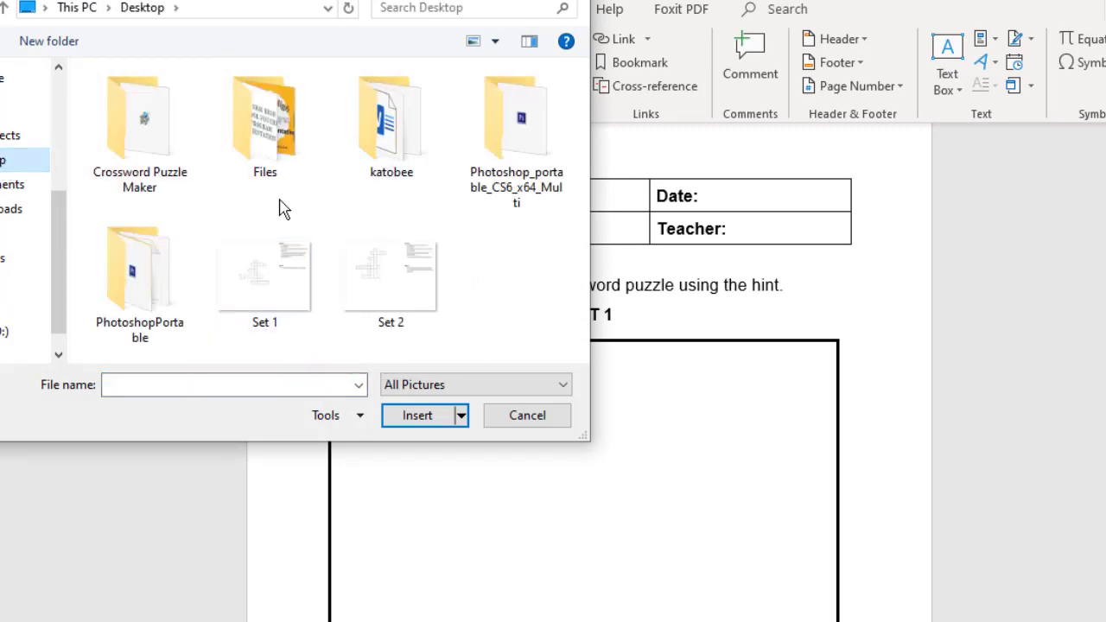
{"action": "left_click", "coordinate": [292, 302]}
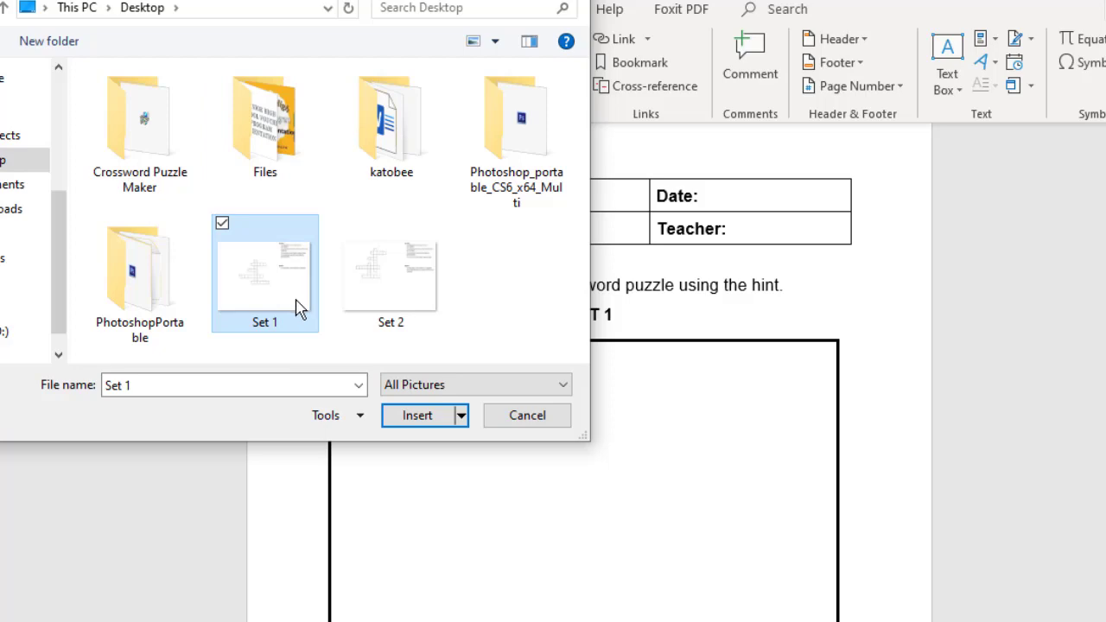
{"action": "left_click", "coordinate": [415, 416]}
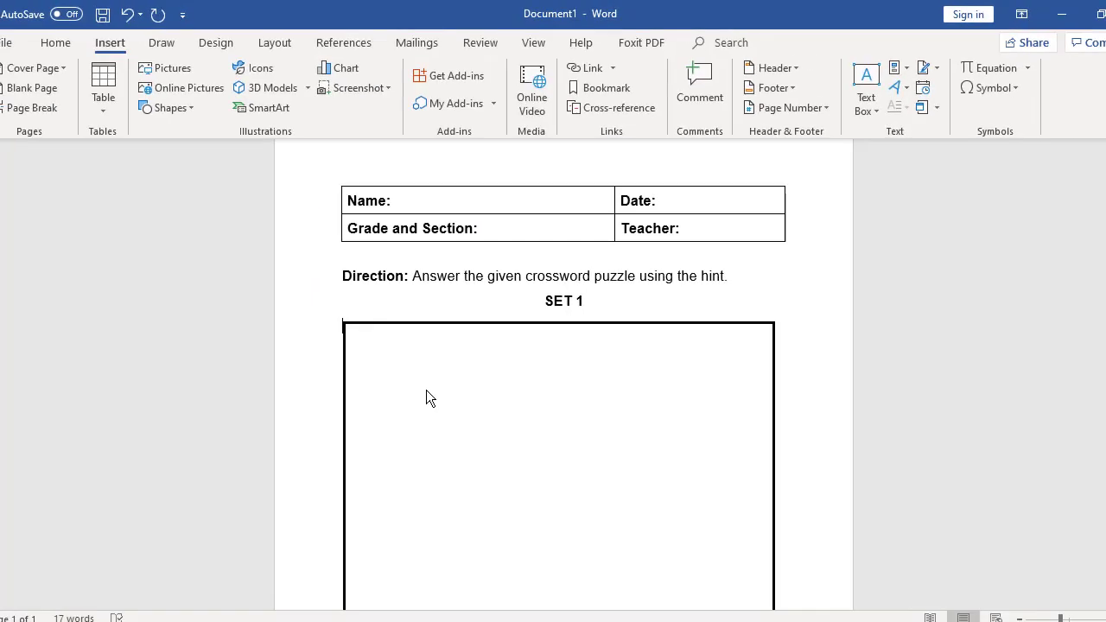
{"action": "scroll", "coordinate": [582, 383], "scroll_direction": "down", "scroll_amount": 2}
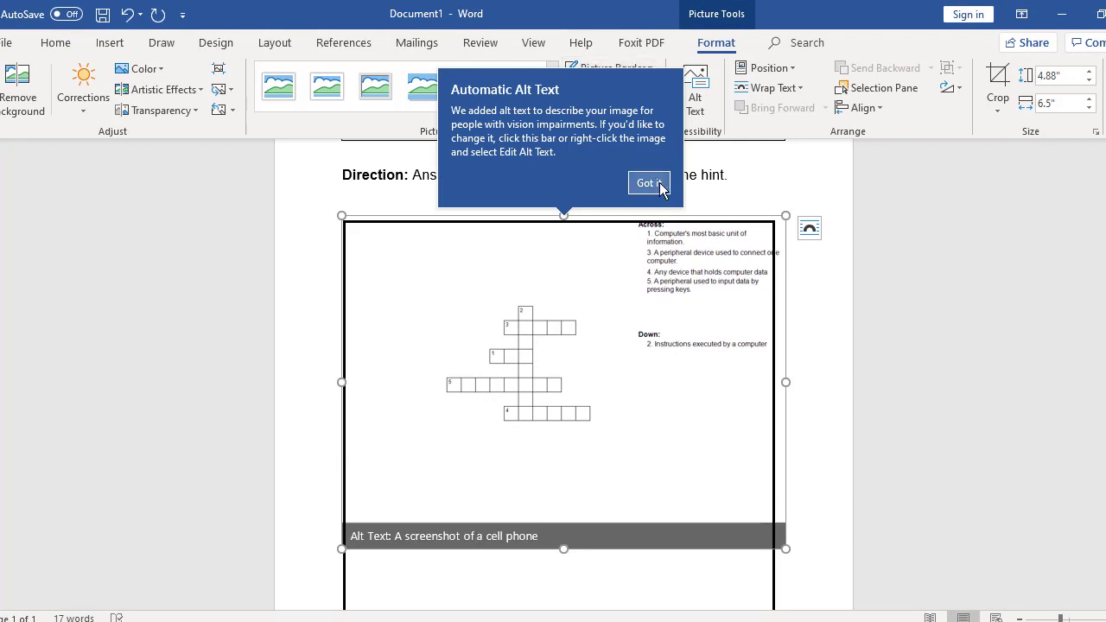
Step: Set the crossword picture to In Front of Text and move it down onto the SET 1 box
{"action": "left_click", "coordinate": [658, 183]}
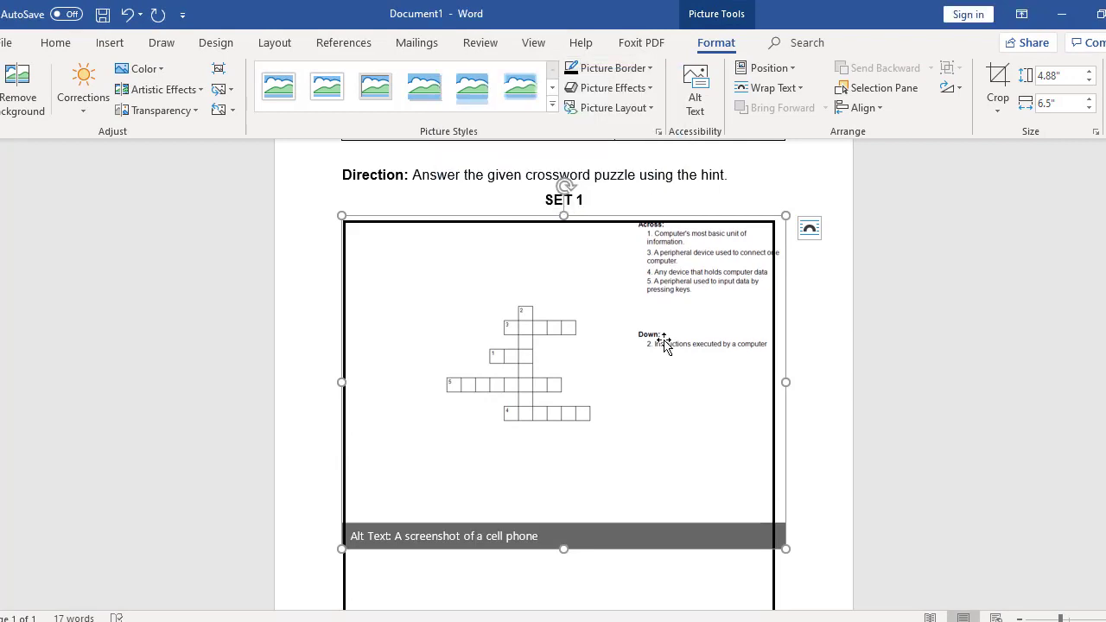
{"action": "right_click", "coordinate": [586, 364]}
{"action": "mouse_move", "coordinate": [659, 290]}
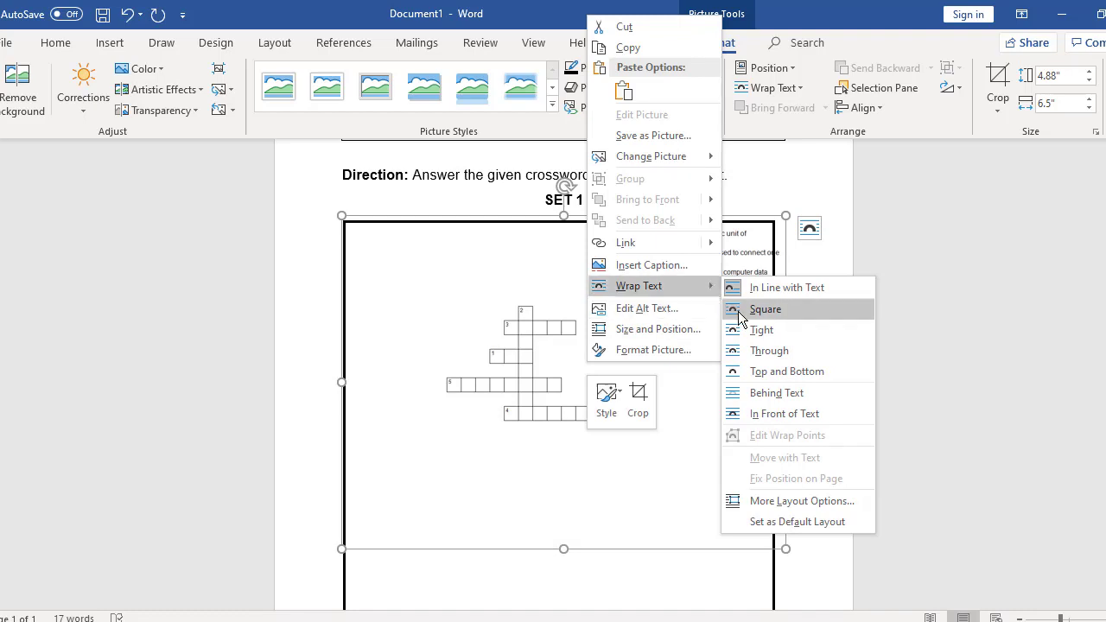
{"action": "left_click", "coordinate": [786, 418]}
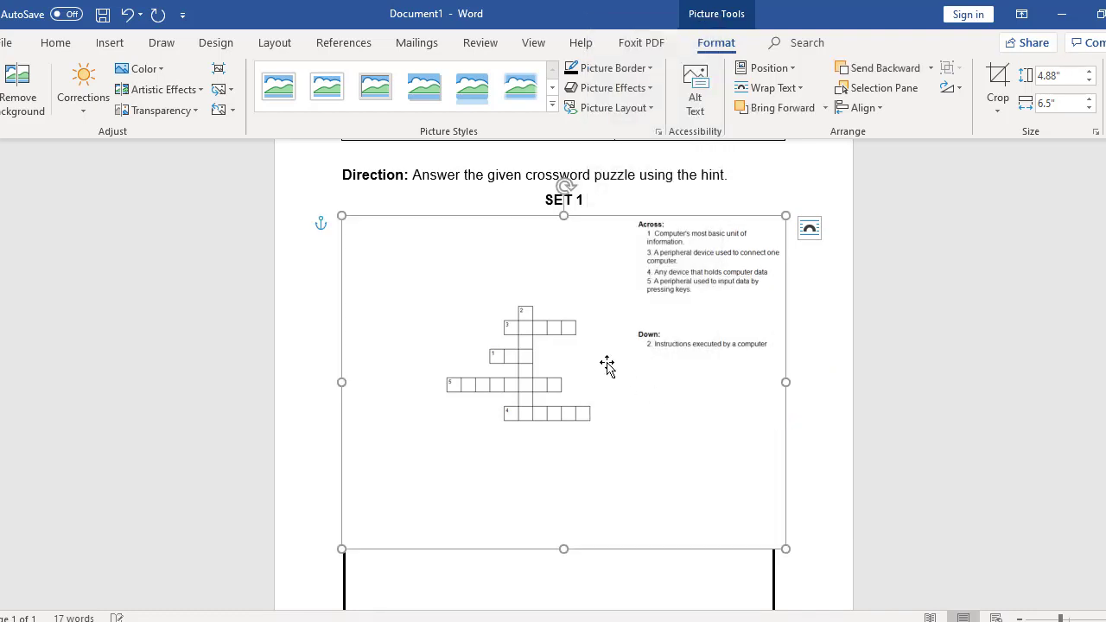
{"action": "left_click_drag", "start_coordinate": [605, 365], "coordinate": [605, 406]}
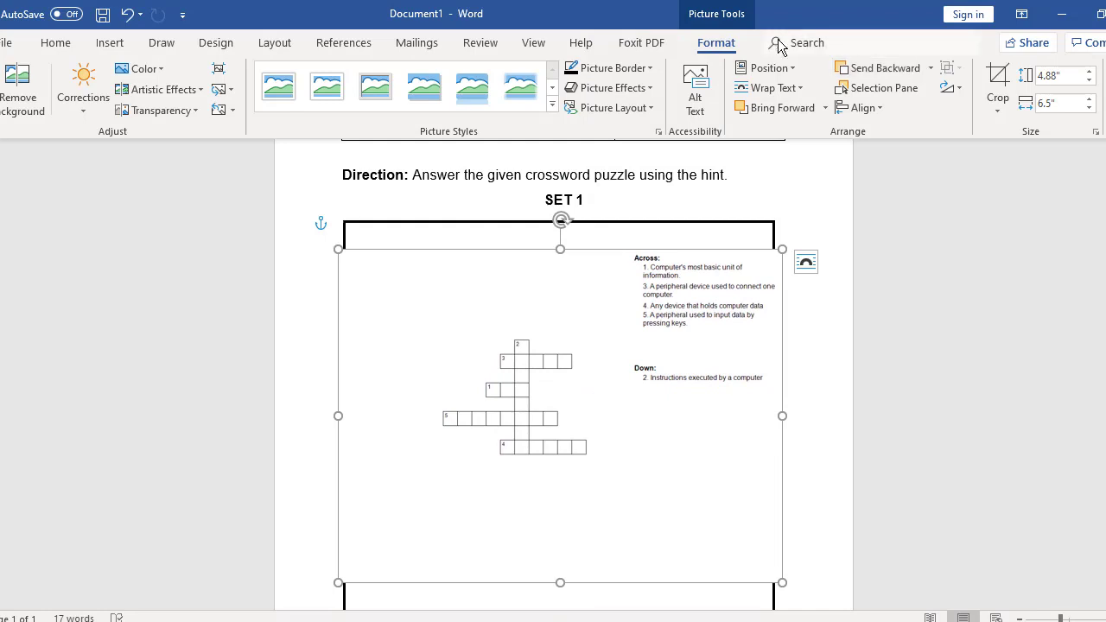
Step: Crop the blank left margin and bottom space off the crossword picture
{"action": "left_click", "coordinate": [996, 76]}
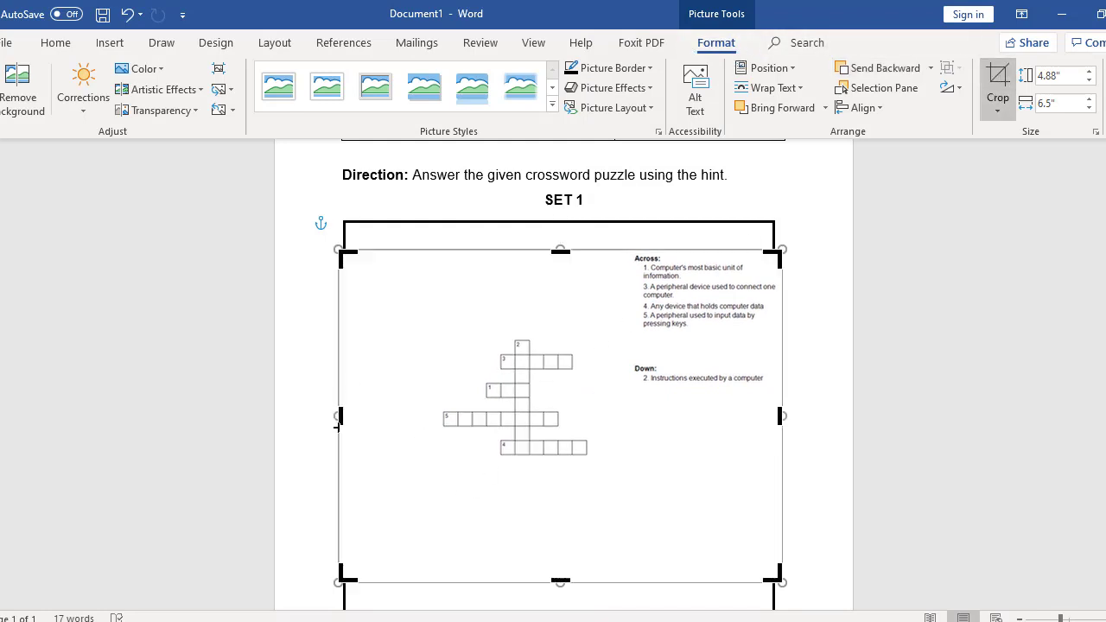
{"action": "left_click_drag", "start_coordinate": [339, 415], "coordinate": [432, 413]}
{"action": "left_click_drag", "start_coordinate": [604, 574], "coordinate": [597, 458]}
{"action": "left_click", "coordinate": [849, 414]}
Step: Resize the crossword to about 3.85 by 6 inches and position it inside the SET 1 box
{"action": "left_click", "coordinate": [480, 418]}
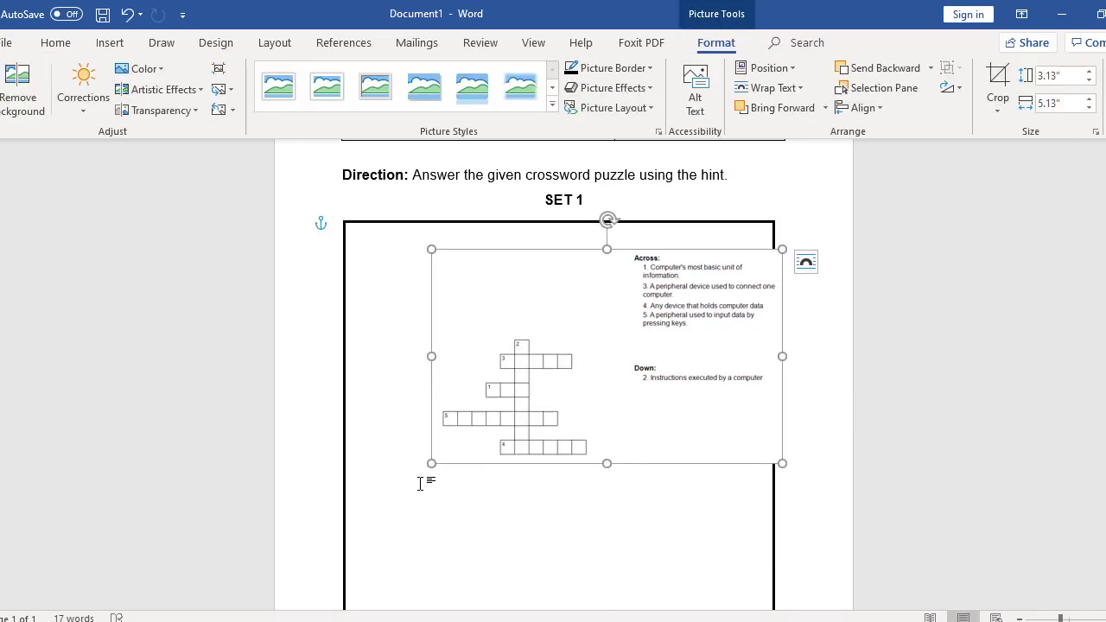
{"action": "left_click_drag", "start_coordinate": [429, 461], "coordinate": [391, 513]}
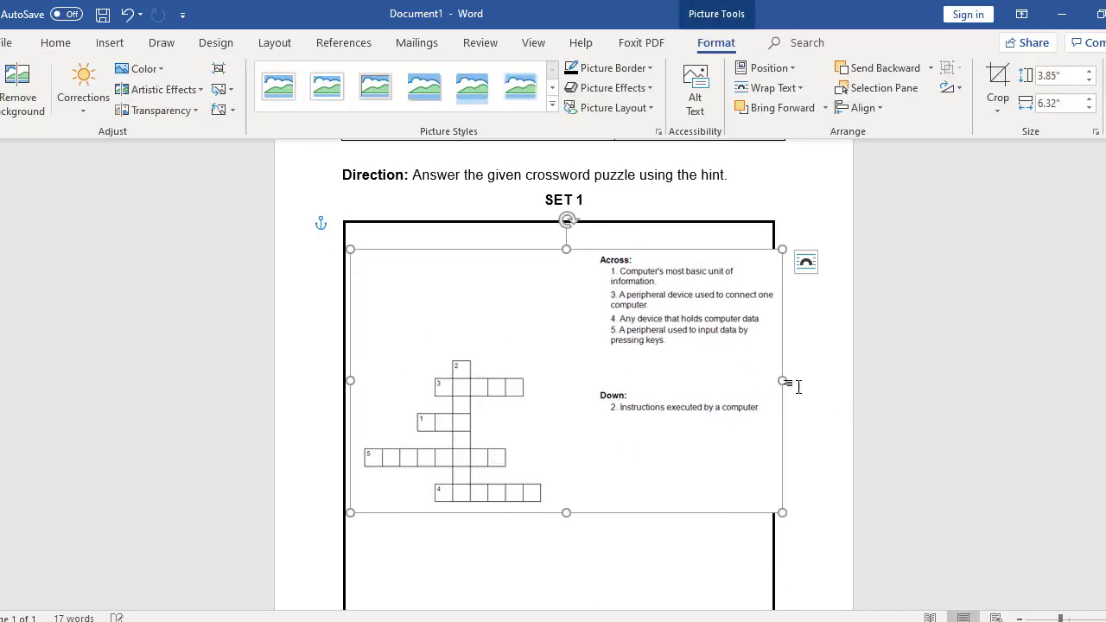
{"action": "left_click_drag", "start_coordinate": [783, 381], "coordinate": [760, 380]}
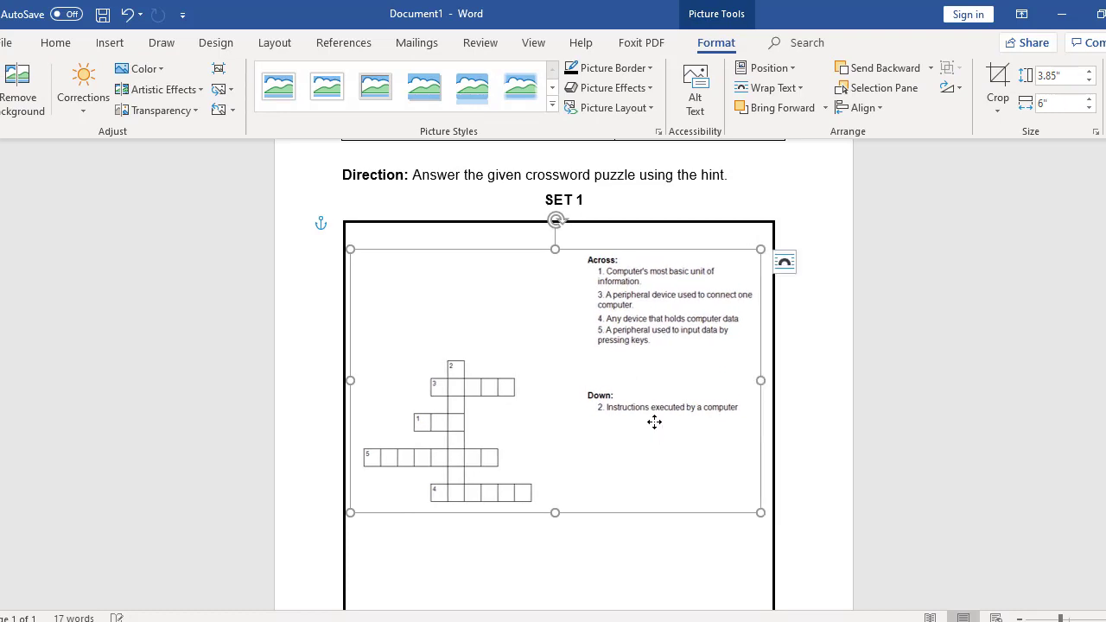
{"action": "left_click_drag", "start_coordinate": [654, 425], "coordinate": [654, 411]}
{"action": "left_click", "coordinate": [853, 395]}
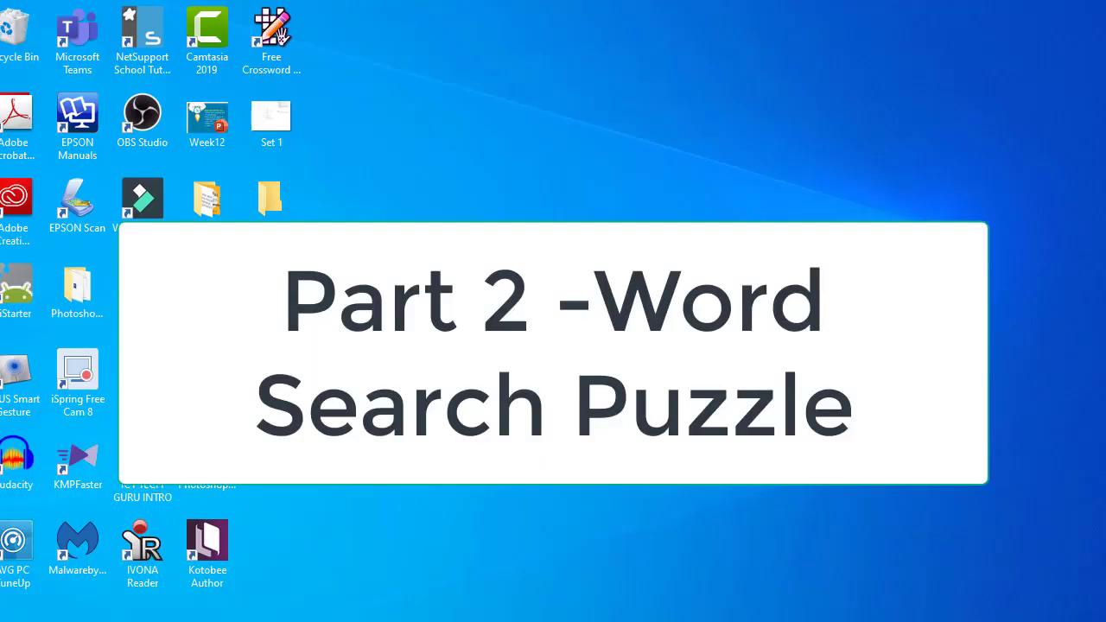
Step: Open the Word Search Maker Installer folder on the desktop
{"action": "double_click", "coordinate": [268, 200]}
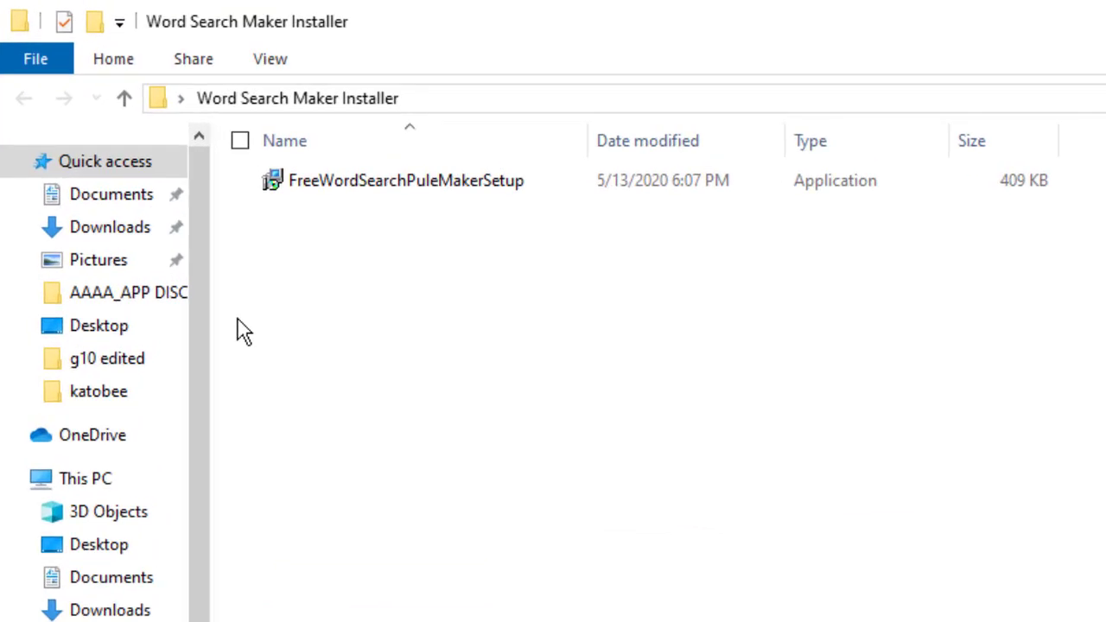
Step: Run the FreeWordSearchPuleMakerSetup installer
{"action": "left_click", "coordinate": [408, 177]}
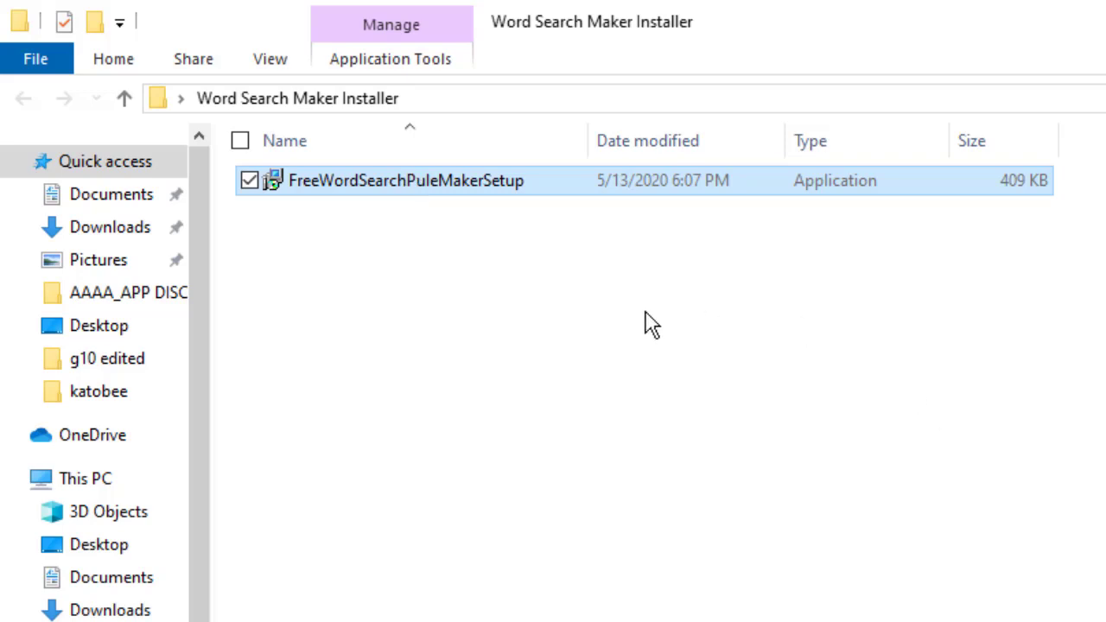
{"action": "double_click", "coordinate": [424, 192]}
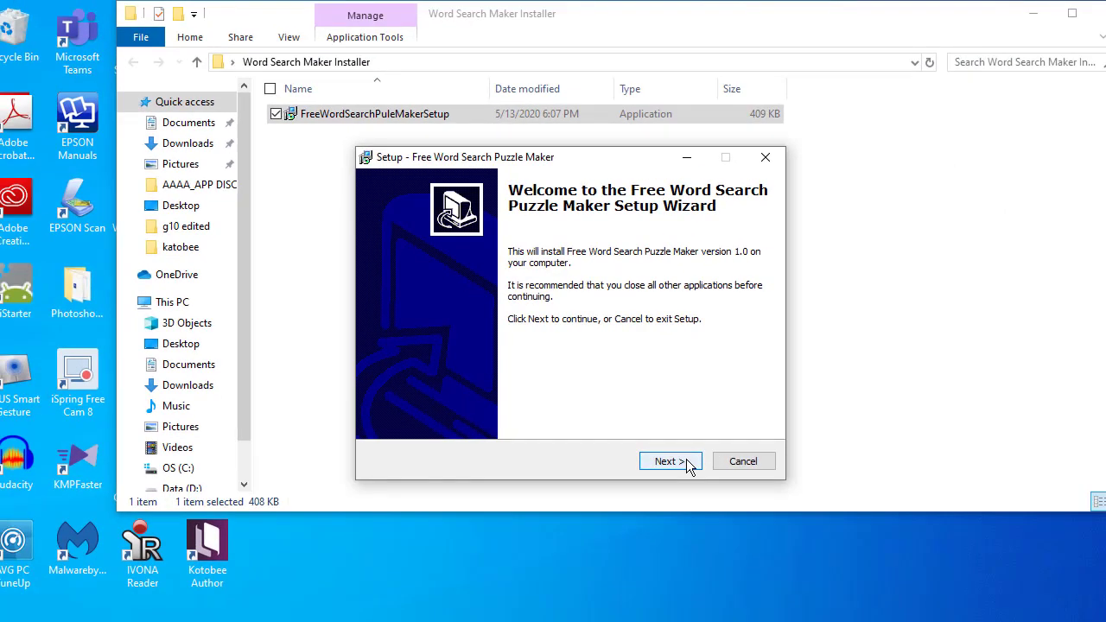
Step: Install Free Word Search Puzzle Maker with default folders and a desktop icon, launching it afterwards
{"action": "left_click", "coordinate": [671, 462]}
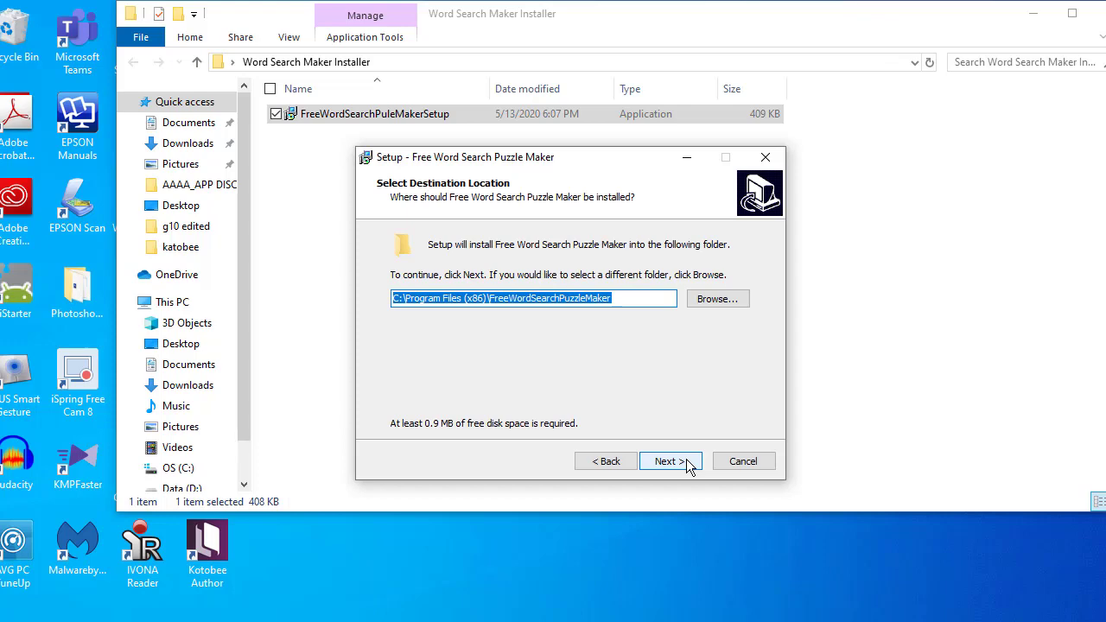
{"action": "left_click", "coordinate": [670, 461]}
{"action": "left_click", "coordinate": [687, 463]}
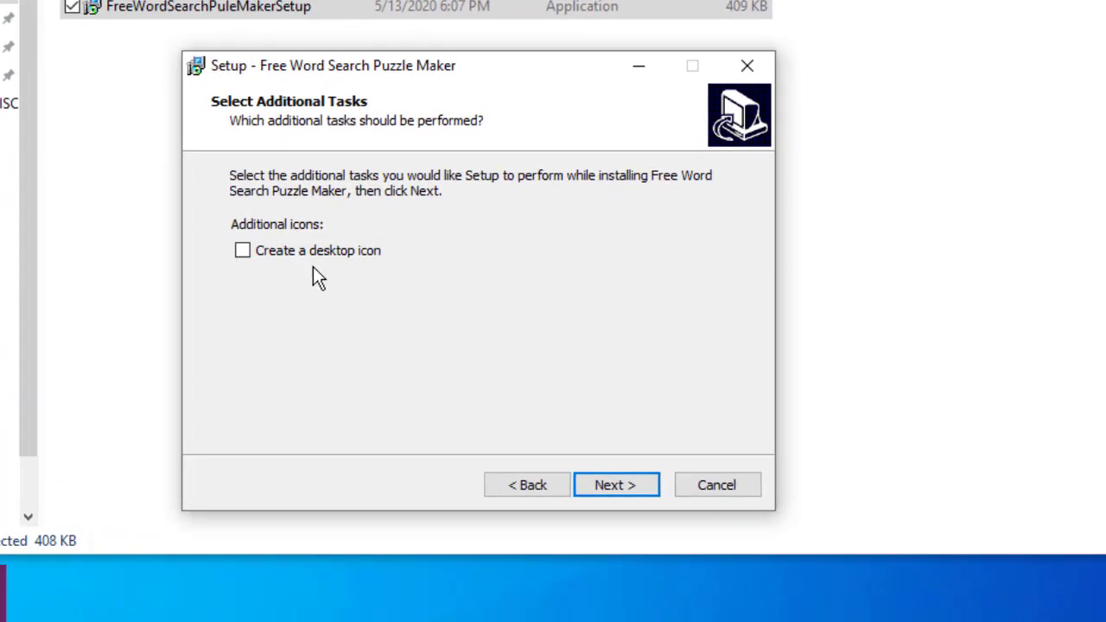
{"action": "left_click", "coordinate": [322, 253]}
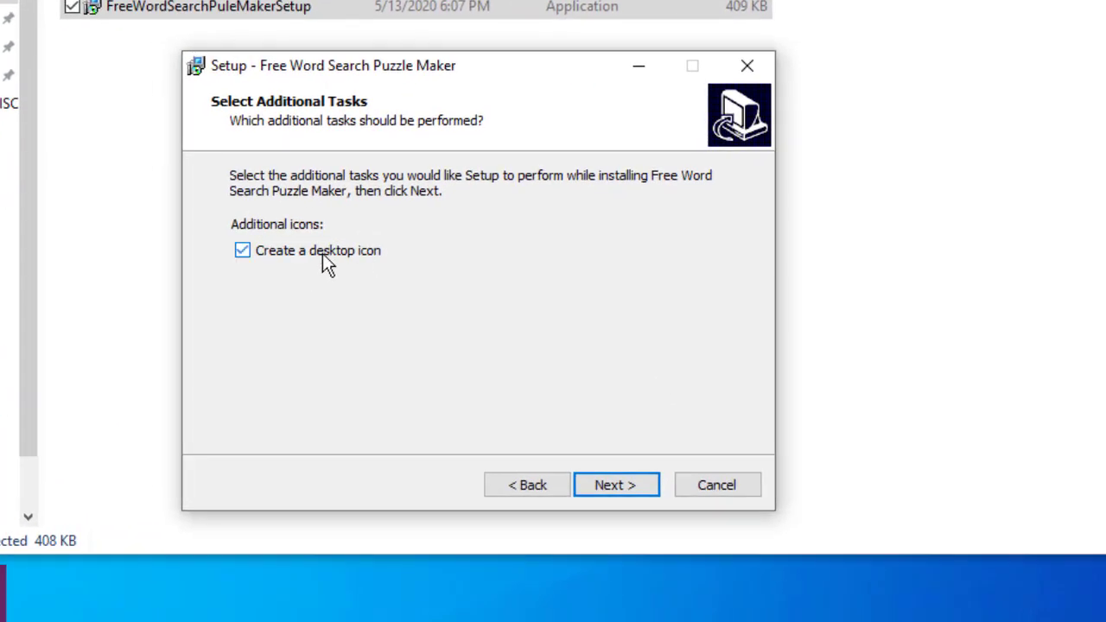
{"action": "left_click", "coordinate": [612, 496]}
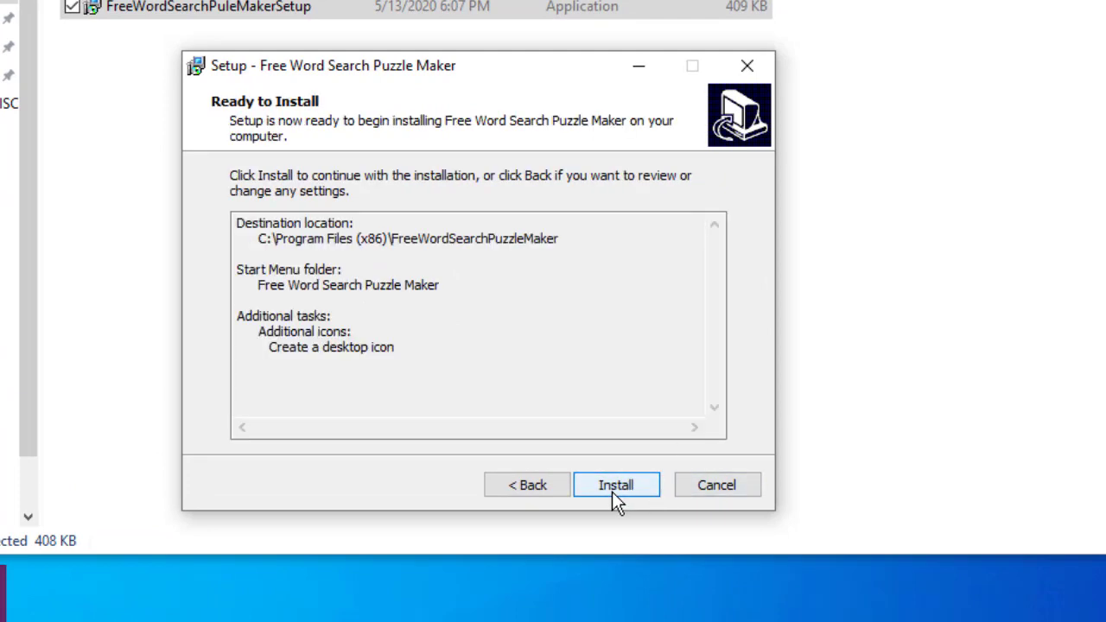
{"action": "left_click", "coordinate": [612, 496]}
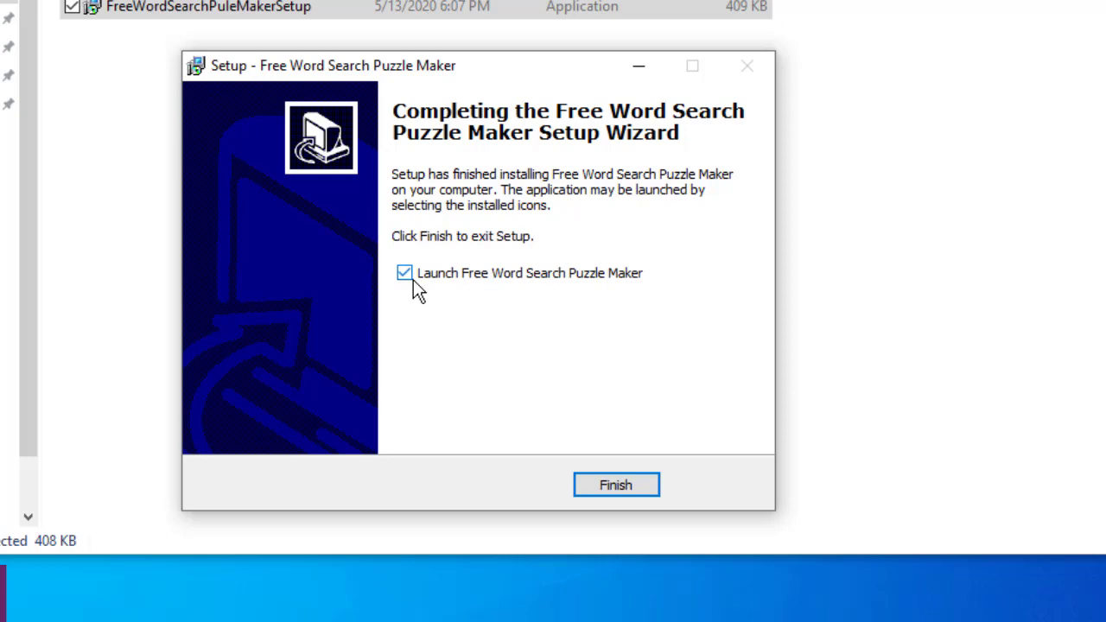
{"action": "left_click", "coordinate": [635, 485]}
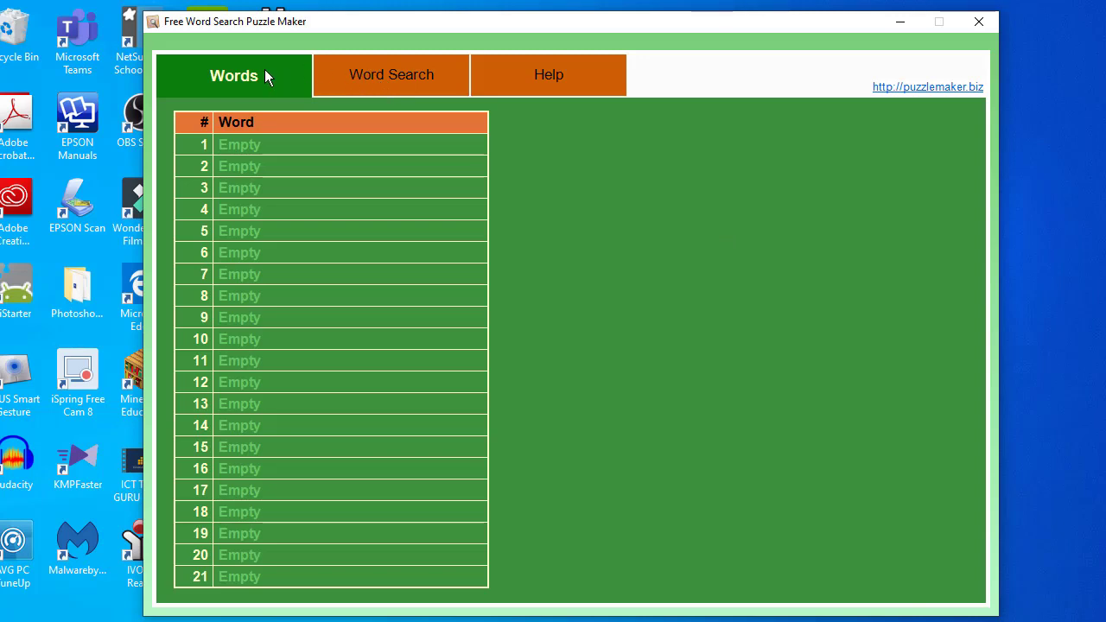
{"action": "left_click", "coordinate": [420, 86]}
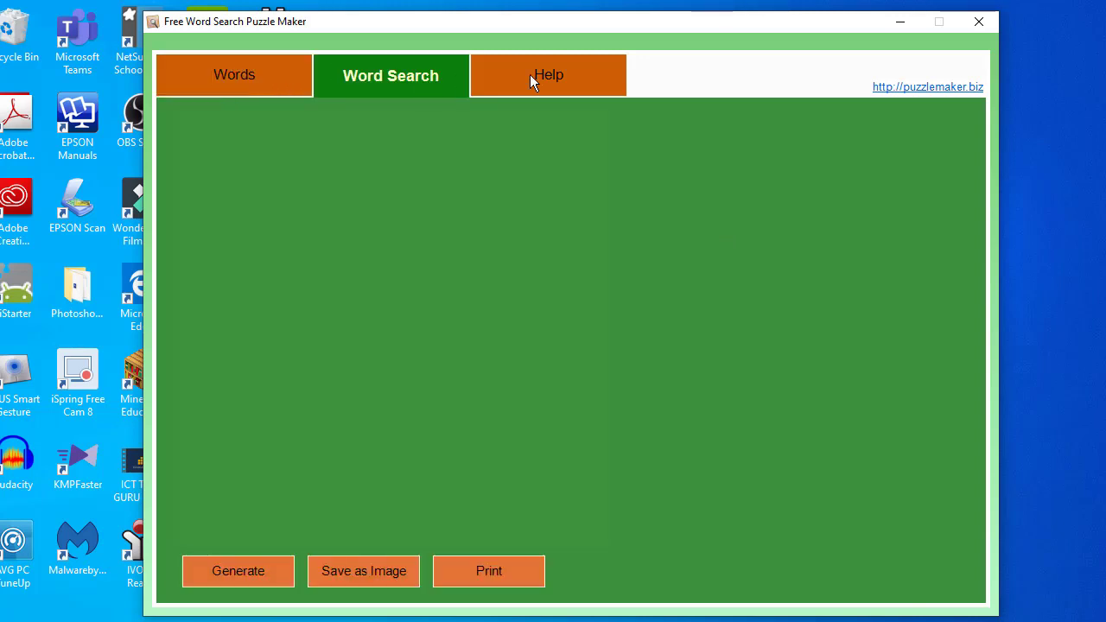
{"action": "left_click", "coordinate": [569, 76]}
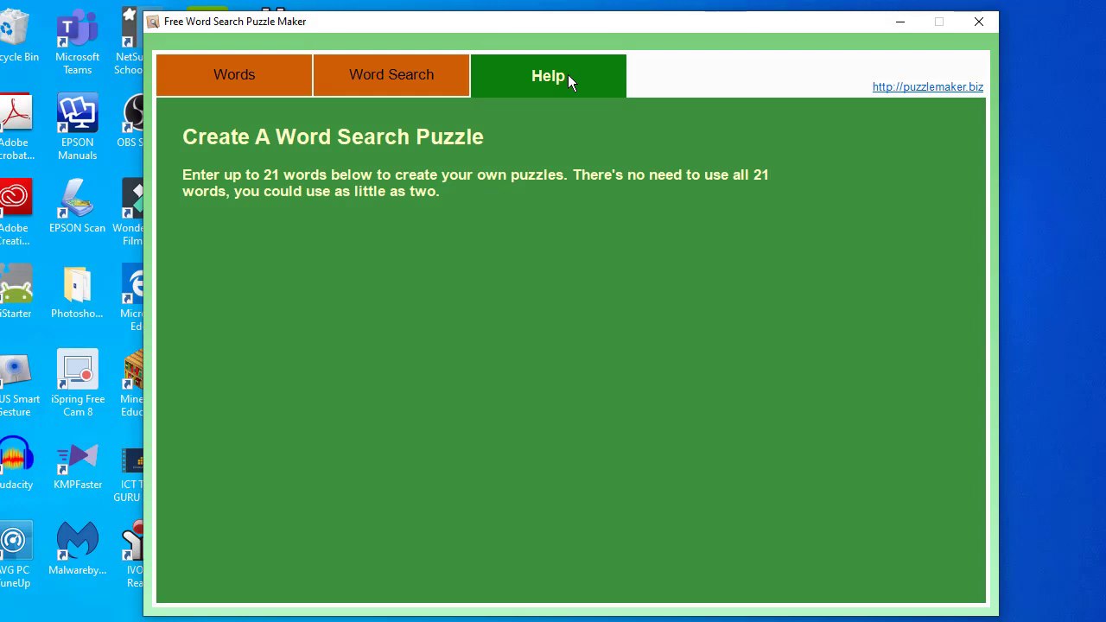
{"action": "left_click", "coordinate": [299, 75]}
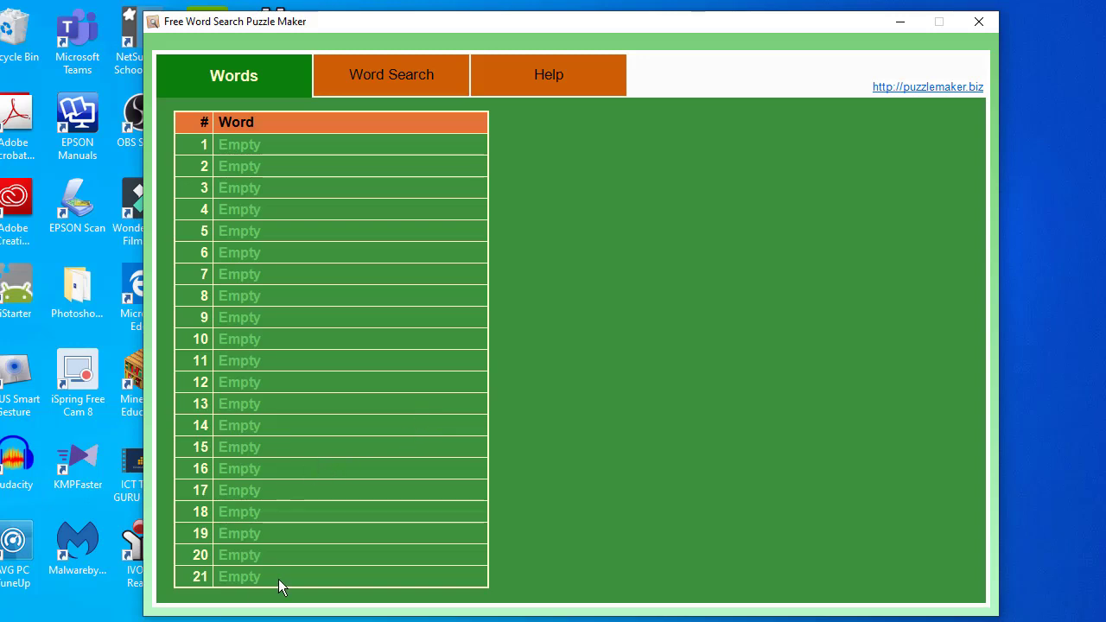
Step: Enter Hardware, Software, Keyboard, Mouse and Printer in rows 1–5 of the Words list
{"action": "left_click", "coordinate": [269, 153]}
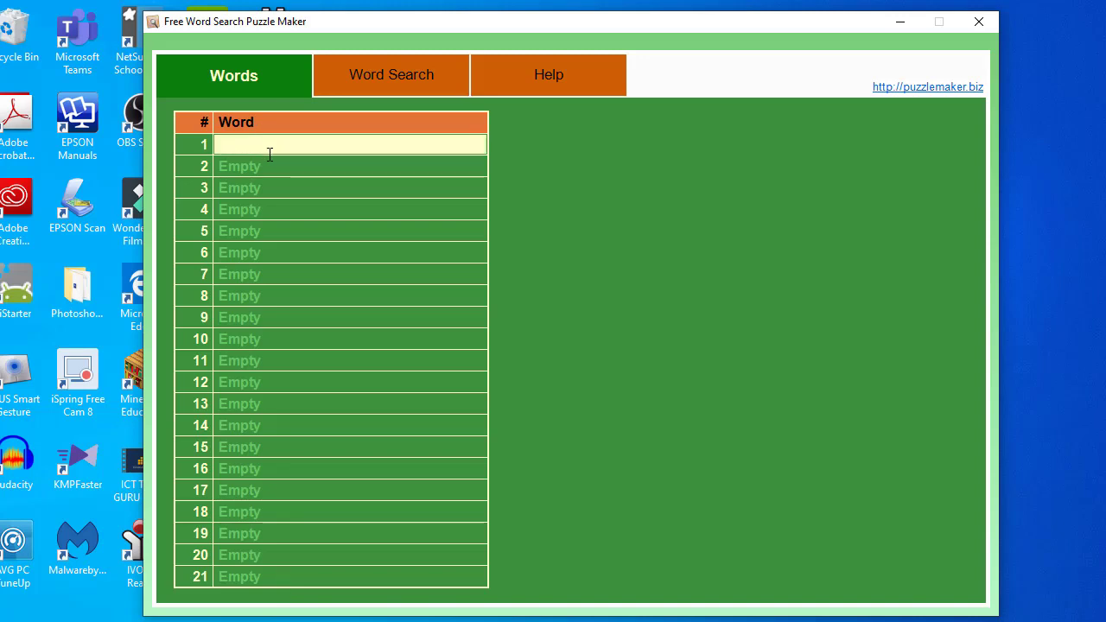
{"action": "type", "text": "Hardware"}
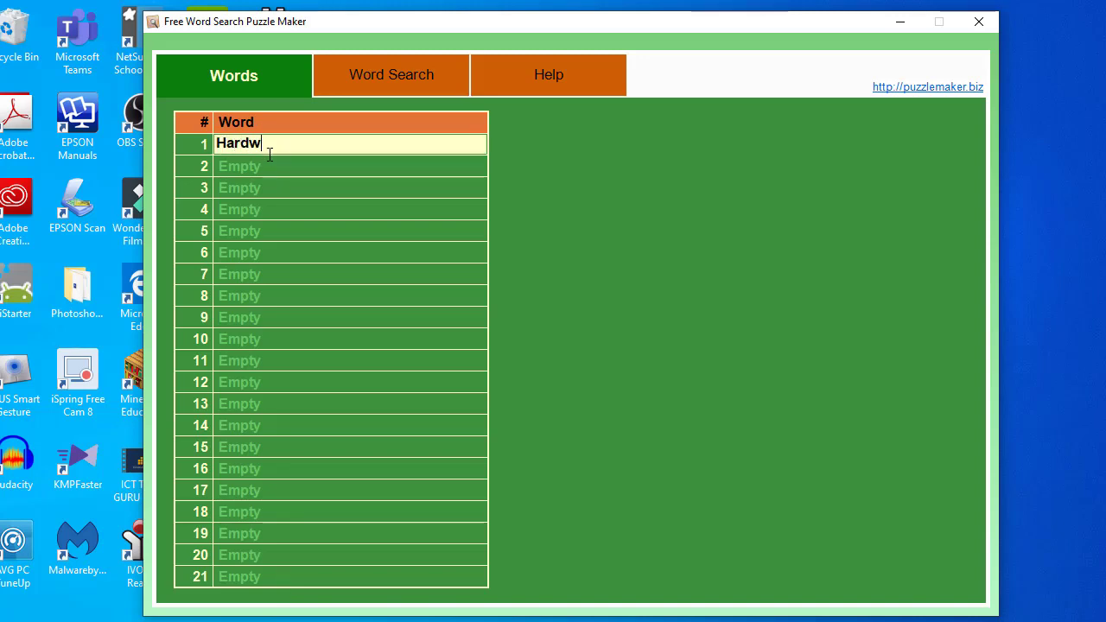
{"action": "left_click", "coordinate": [259, 171]}
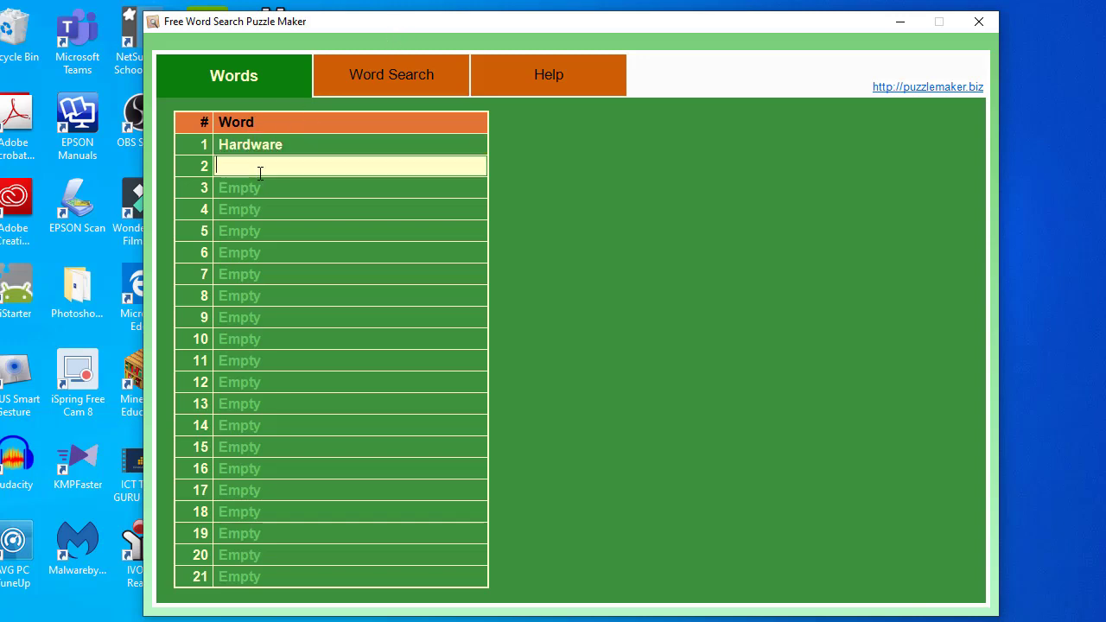
{"action": "type", "text": "Software"}
{"action": "left_click", "coordinate": [292, 187]}
{"action": "type", "text": "Keyboard"}
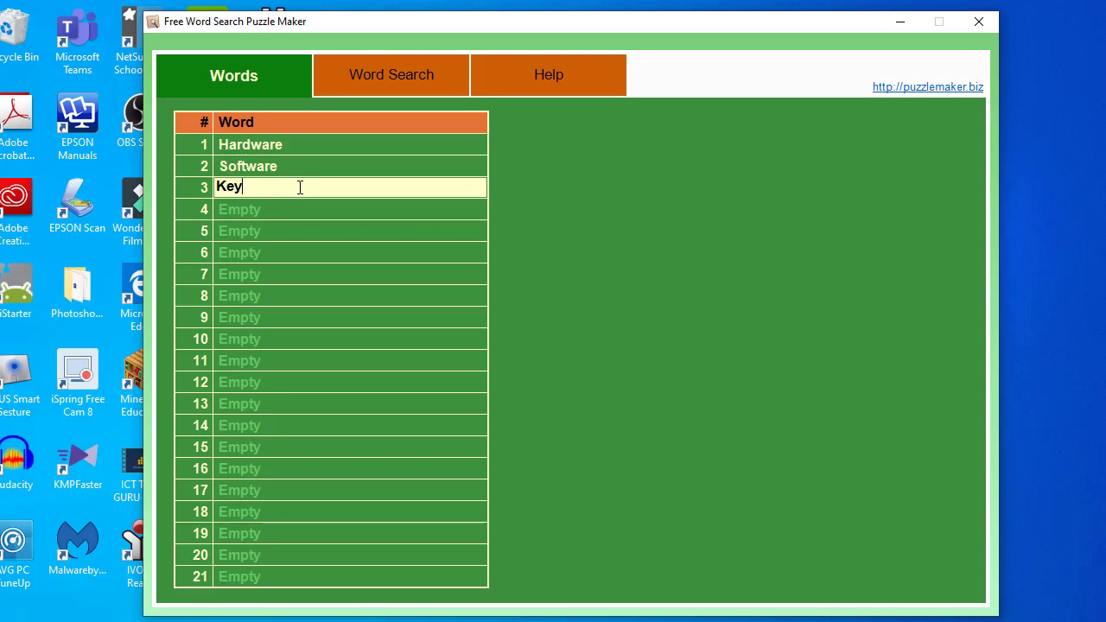
{"action": "left_click", "coordinate": [281, 211]}
{"action": "type", "text": "Mouse"}
{"action": "left_click", "coordinate": [291, 232]}
{"action": "type", "text": "Printer"}
Step: Enter Modem, Monitor, Bit, Boot and Byte in rows 6–10 of the Words list
{"action": "left_click", "coordinate": [324, 254]}
{"action": "type", "text": "Modem"}
{"action": "left_click", "coordinate": [260, 272]}
{"action": "type", "text": "Monitor"}
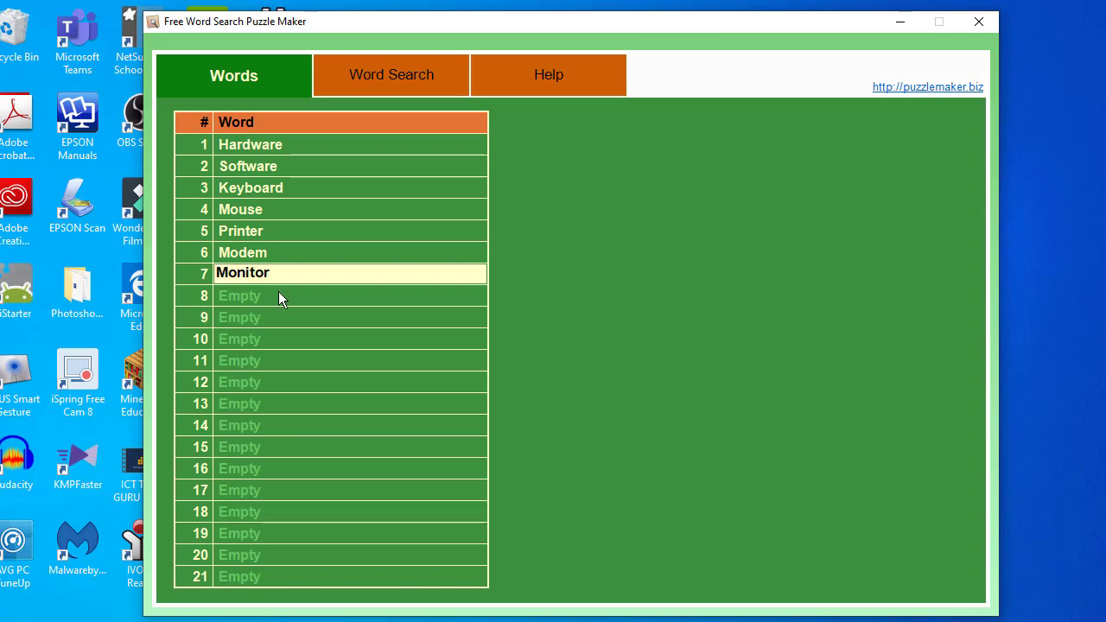
{"action": "left_click", "coordinate": [279, 294]}
{"action": "type", "text": "Bit"}
{"action": "left_click", "coordinate": [274, 319]}
{"action": "type", "text": "Boot"}
{"action": "left_click", "coordinate": [267, 337]}
{"action": "type", "text": "Byte"}
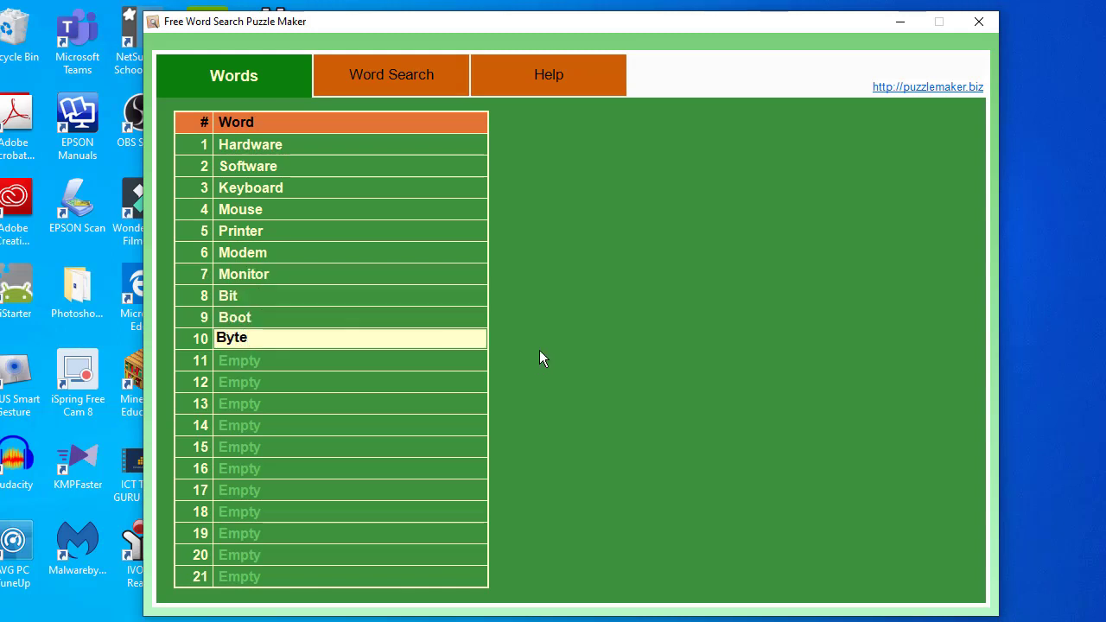
{"action": "left_click", "coordinate": [538, 352]}
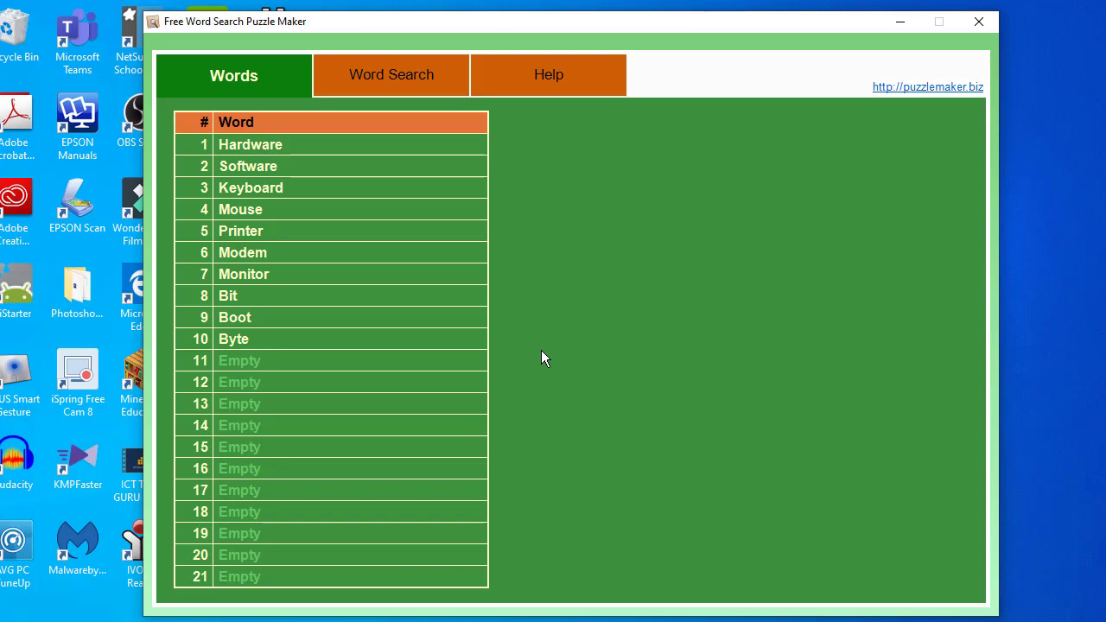
{"action": "left_click", "coordinate": [407, 76]}
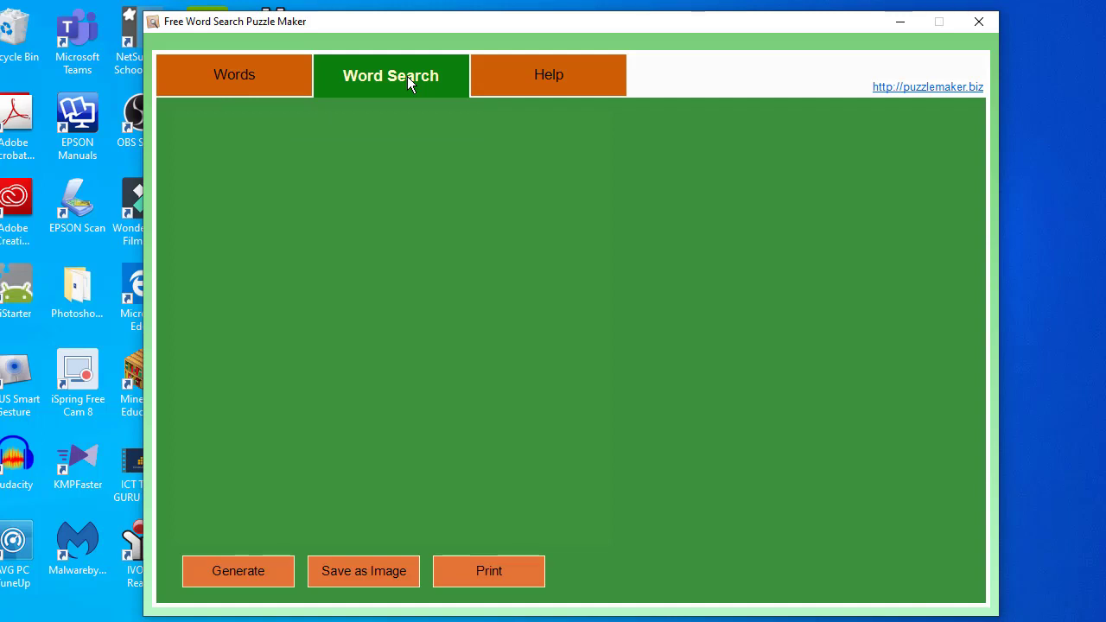
Step: Generate the 15x15 word search grid, regenerating it several times for a new layout
{"action": "left_click", "coordinate": [256, 574]}
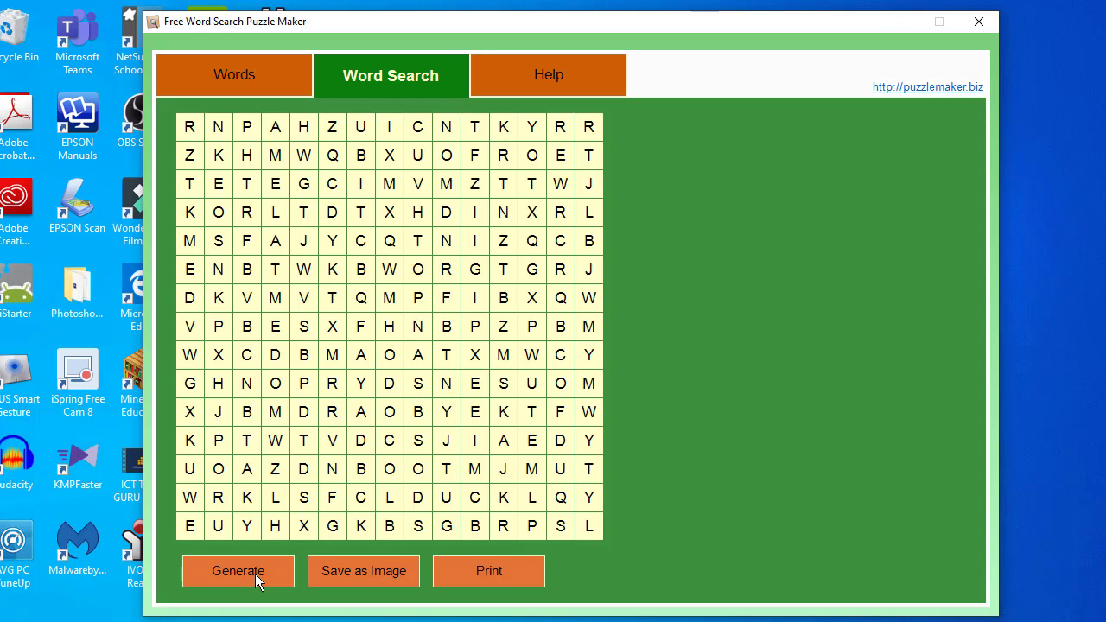
{"action": "left_click", "coordinate": [255, 573]}
{"action": "left_click", "coordinate": [254, 574]}
{"action": "left_click", "coordinate": [255, 574]}
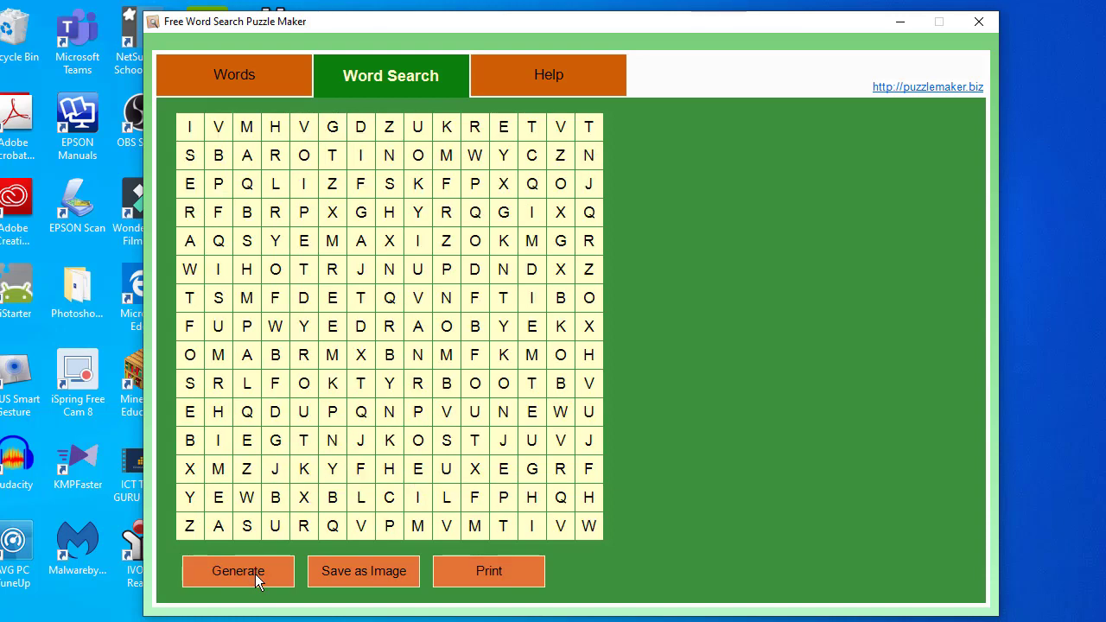
{"action": "left_click", "coordinate": [255, 573]}
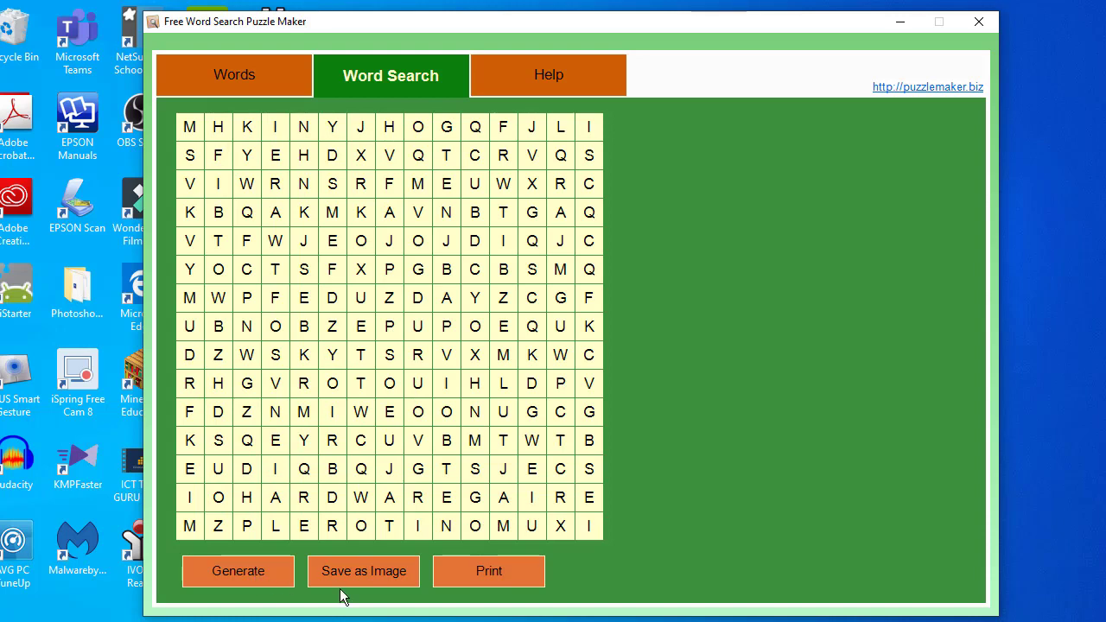
{"action": "left_click", "coordinate": [369, 573]}
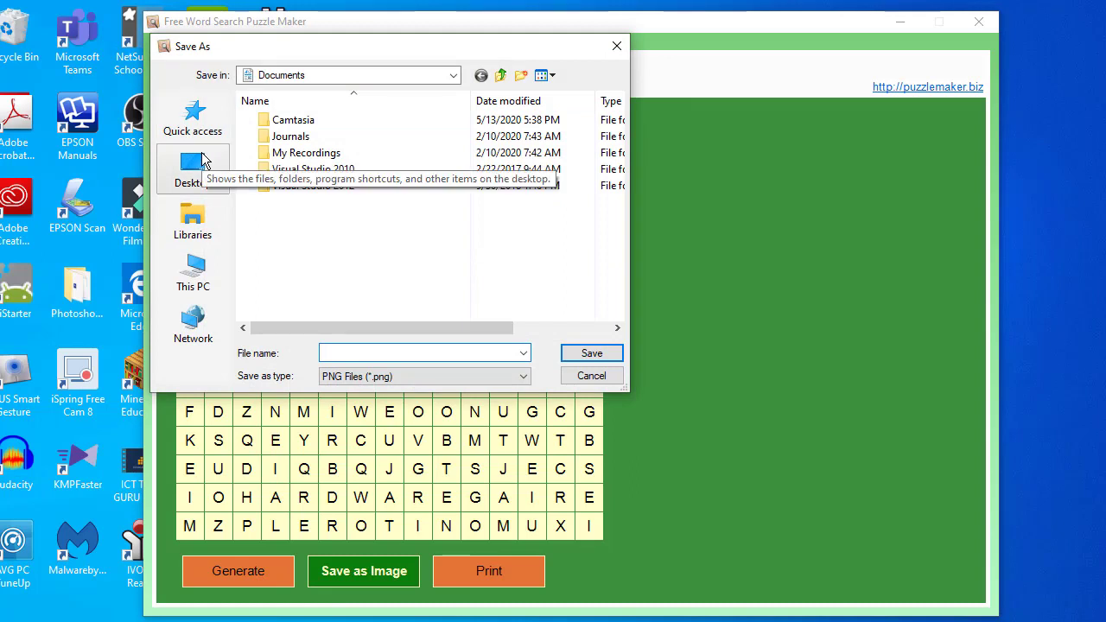
Step: Save the word search grid to the Desktop as the PNG 'Search 1'
{"action": "left_click", "coordinate": [192, 163]}
{"action": "left_click_drag", "start_coordinate": [617, 138], "coordinate": [617, 238]}
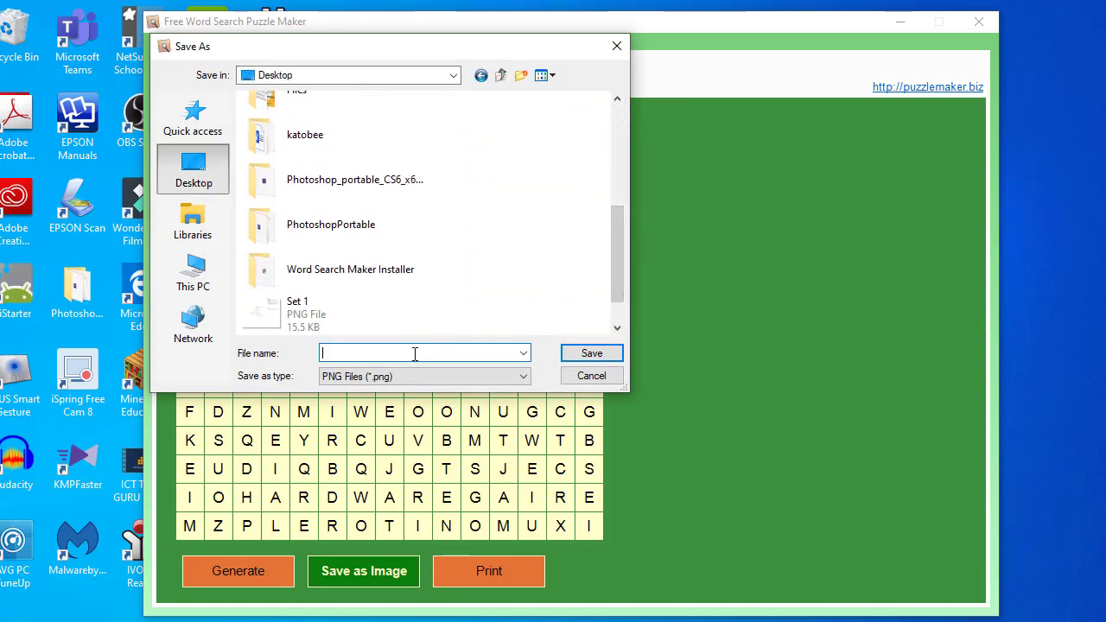
{"action": "type", "text": "Se"}
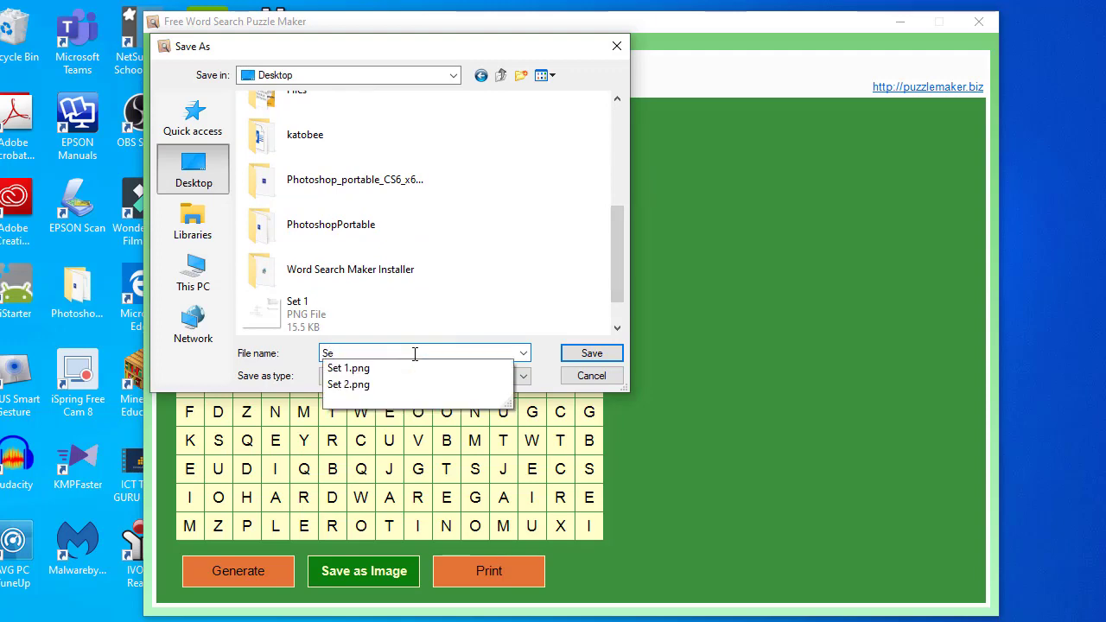
{"action": "type", "text": "arch 1"}
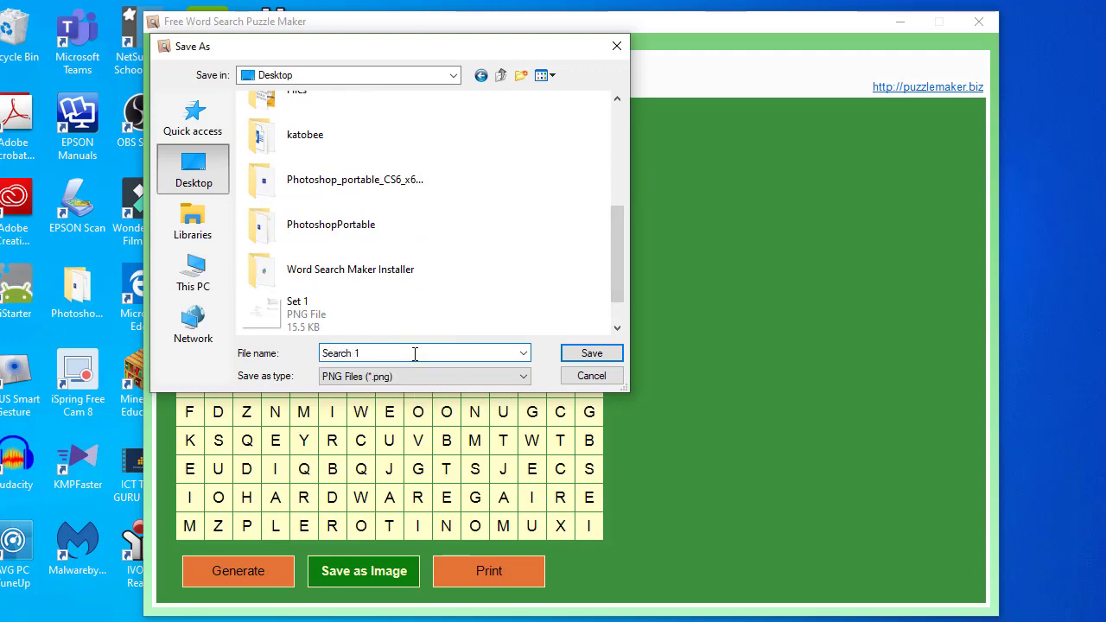
{"action": "left_click", "coordinate": [591, 352]}
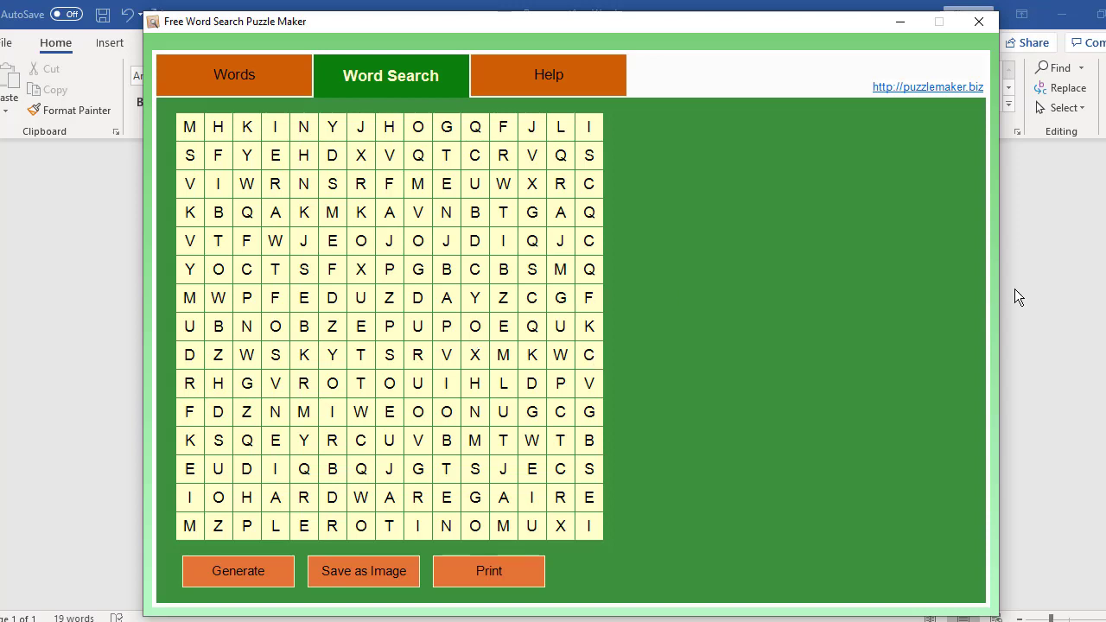
Step: Insert the Search 1 picture from the Desktop into the SEARCH SET 1 box in Word
{"action": "left_click", "coordinate": [1079, 261]}
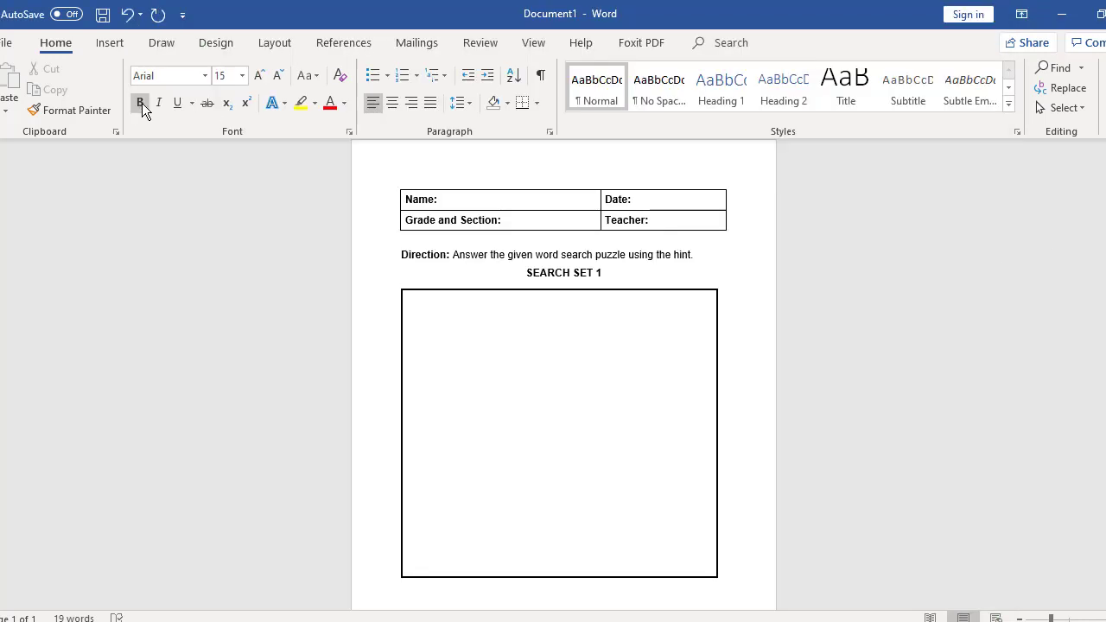
{"action": "left_click", "coordinate": [108, 44]}
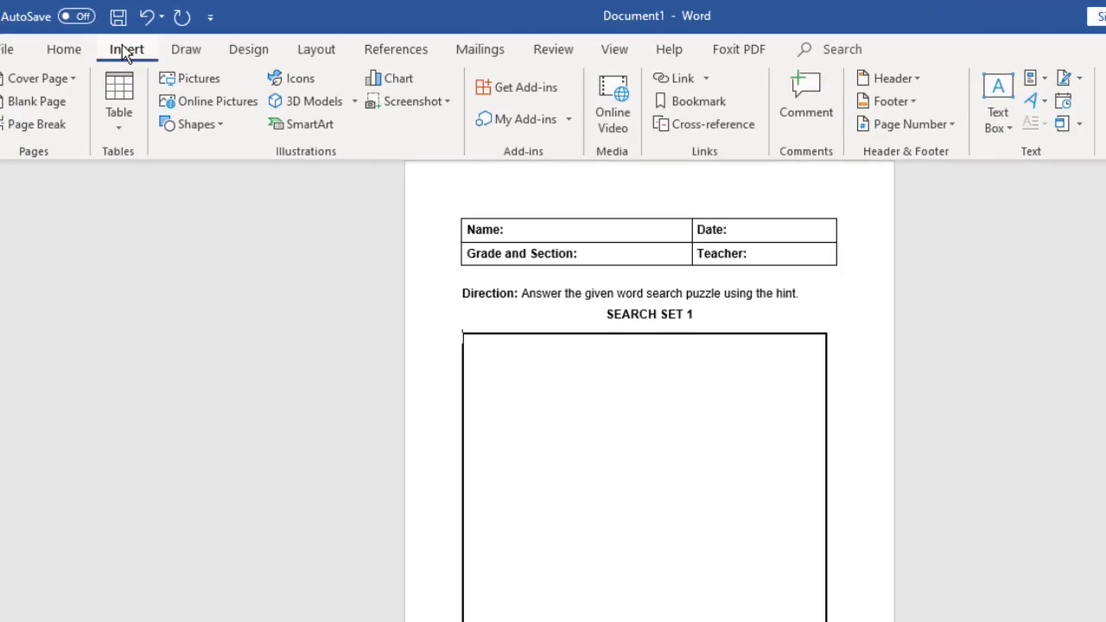
{"action": "left_click", "coordinate": [319, 126]}
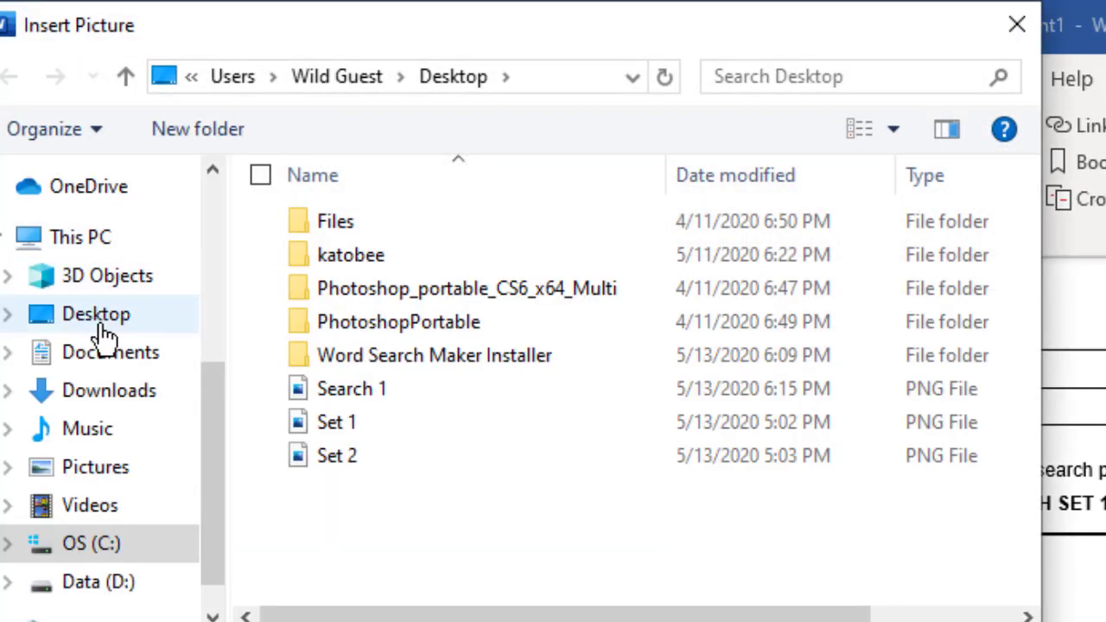
{"action": "left_click", "coordinate": [99, 328]}
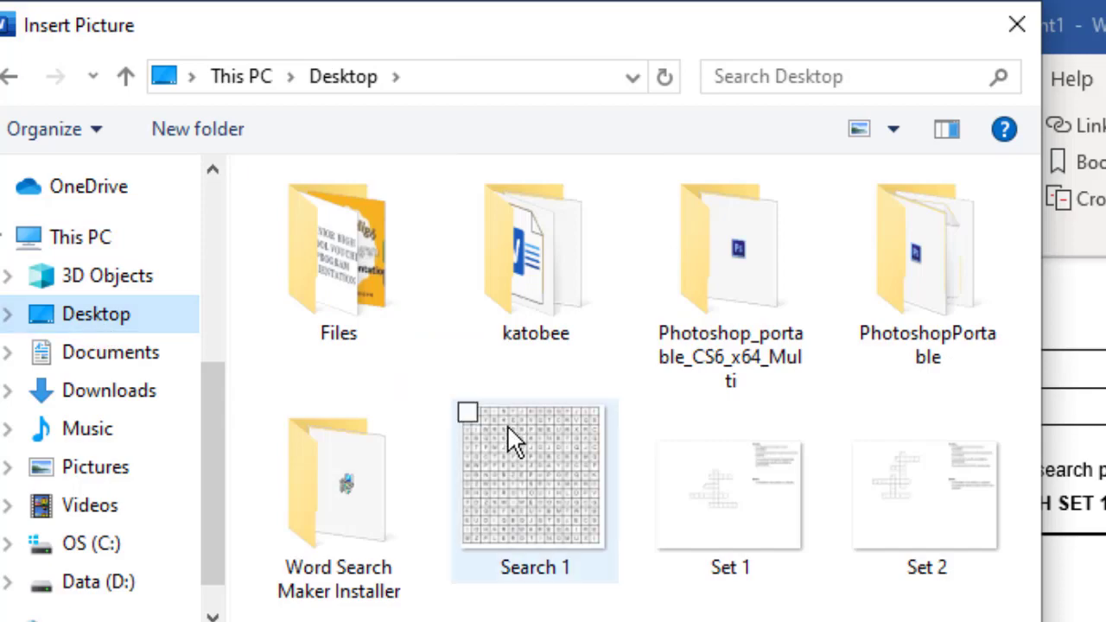
{"action": "left_click", "coordinate": [567, 527]}
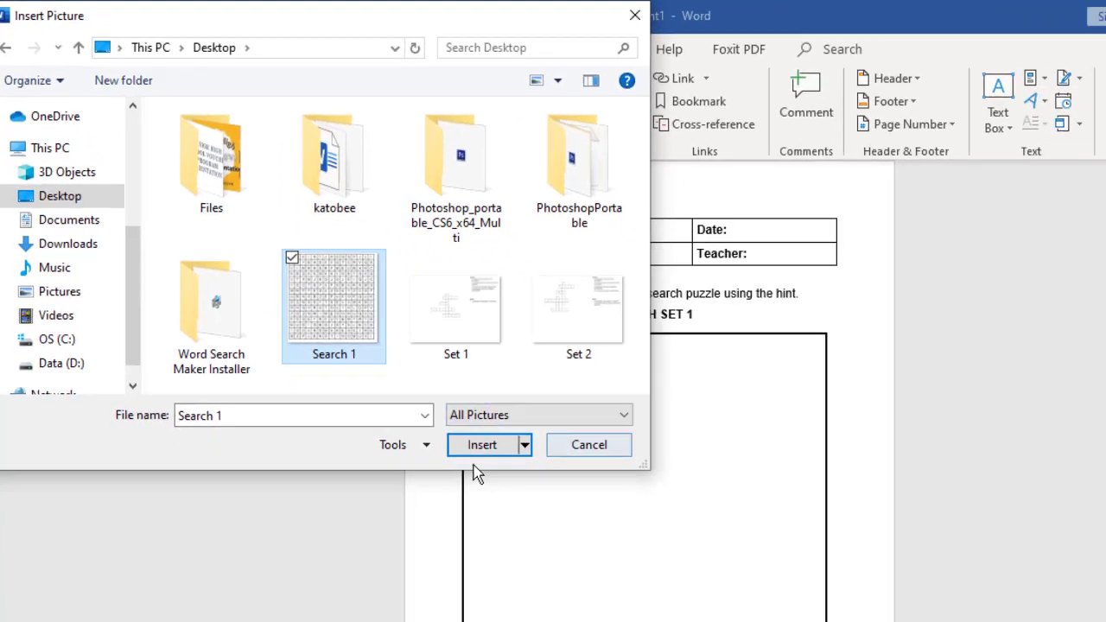
{"action": "left_click", "coordinate": [411, 389]}
{"action": "left_click", "coordinate": [870, 378]}
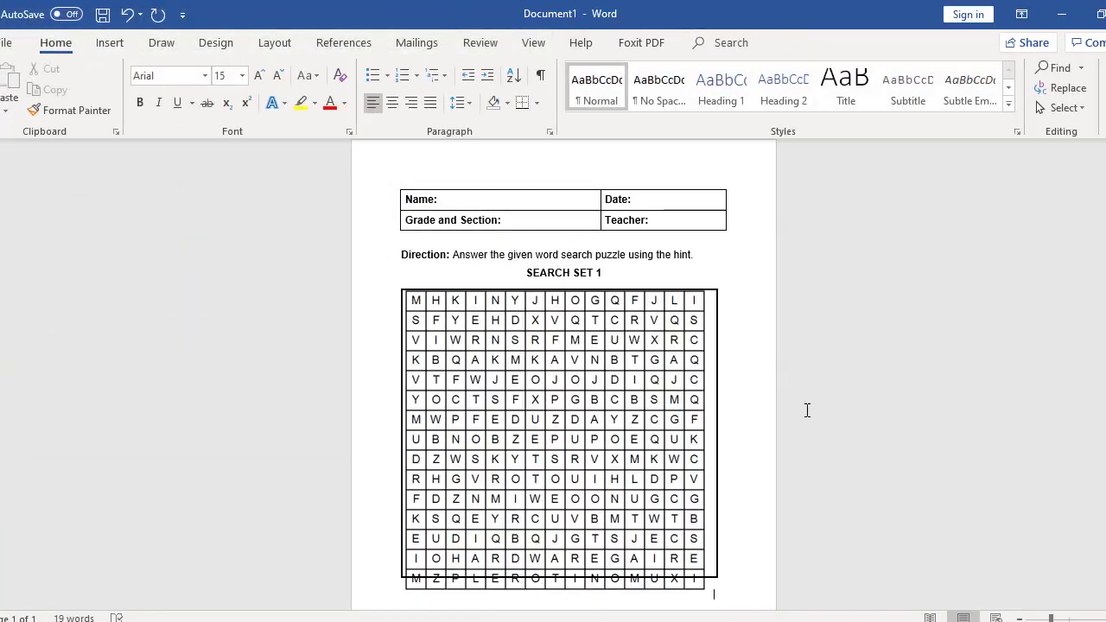
{"action": "scroll", "coordinate": [754, 411], "scroll_direction": "down", "scroll_amount": 1}
{"action": "left_click", "coordinate": [636, 416]}
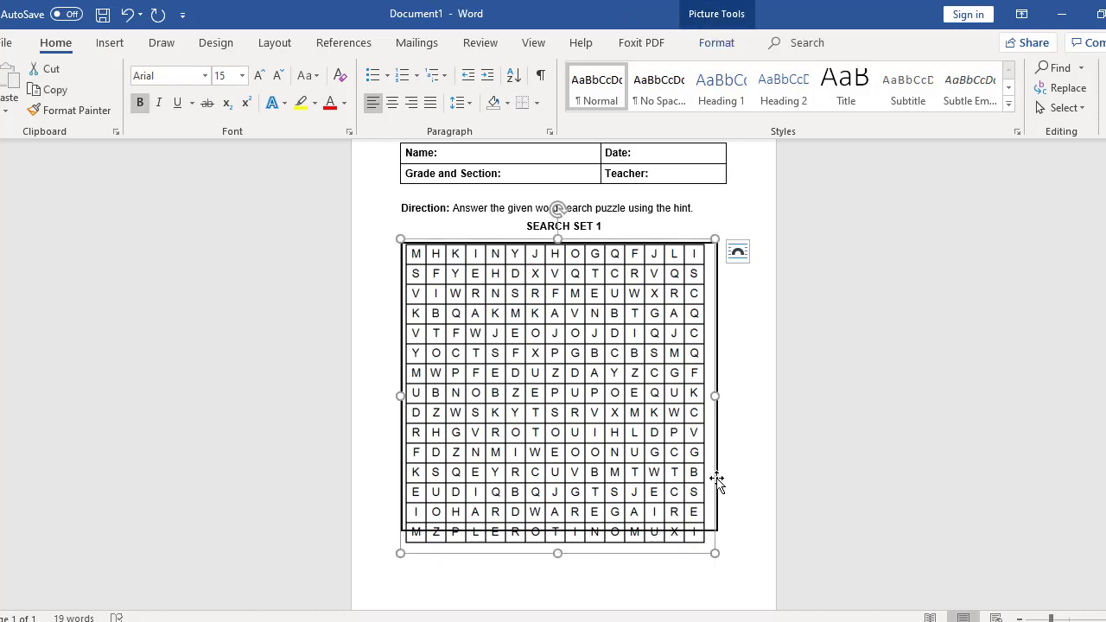
Step: Set the word search picture to float In Front of Text and move it down into the box
{"action": "left_click", "coordinate": [845, 315]}
{"action": "left_click", "coordinate": [687, 294]}
{"action": "right_click", "coordinate": [644, 283]}
{"action": "mouse_move", "coordinate": [697, 548]}
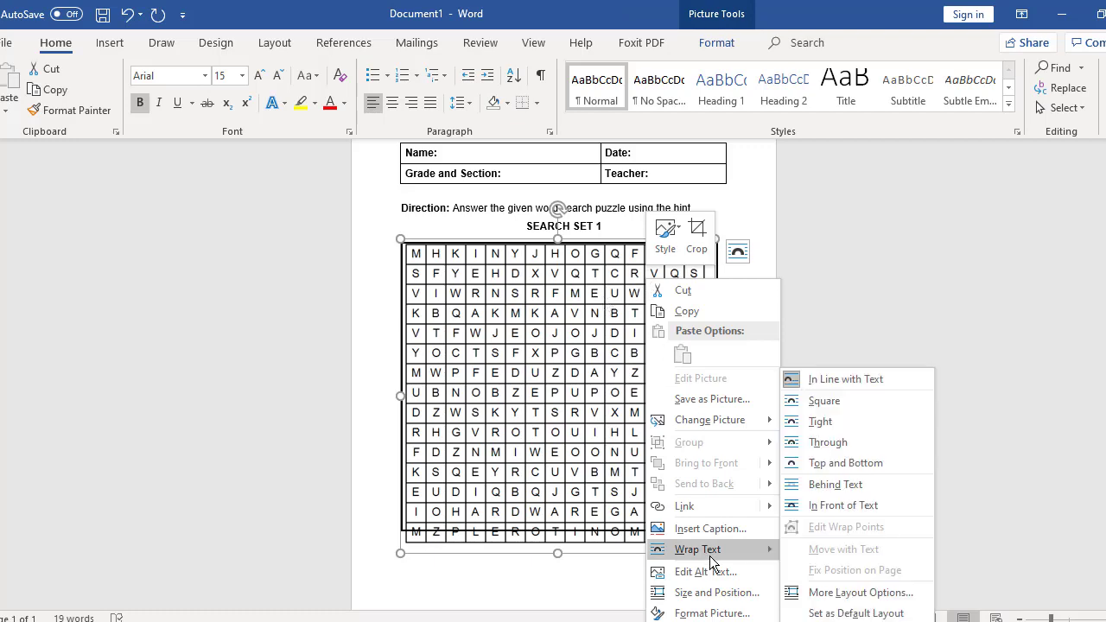
{"action": "left_click", "coordinate": [838, 506]}
{"action": "left_click_drag", "start_coordinate": [612, 462], "coordinate": [686, 445]}
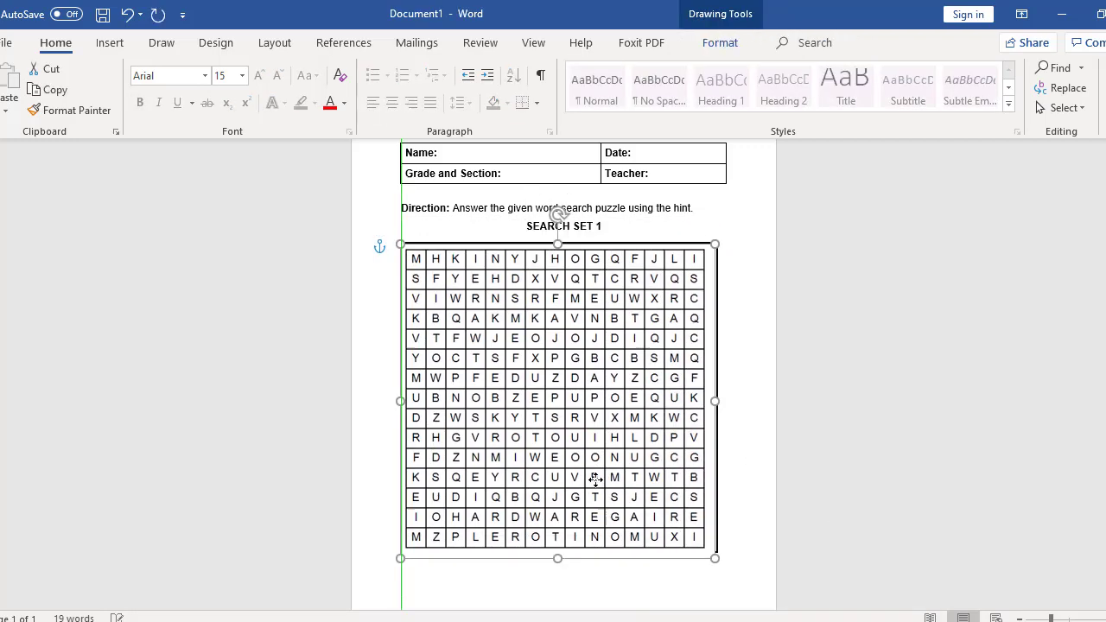
Step: Resize the word search picture to 6.25" square so it fills the SEARCH SET 1 box
{"action": "double_click", "coordinate": [687, 444]}
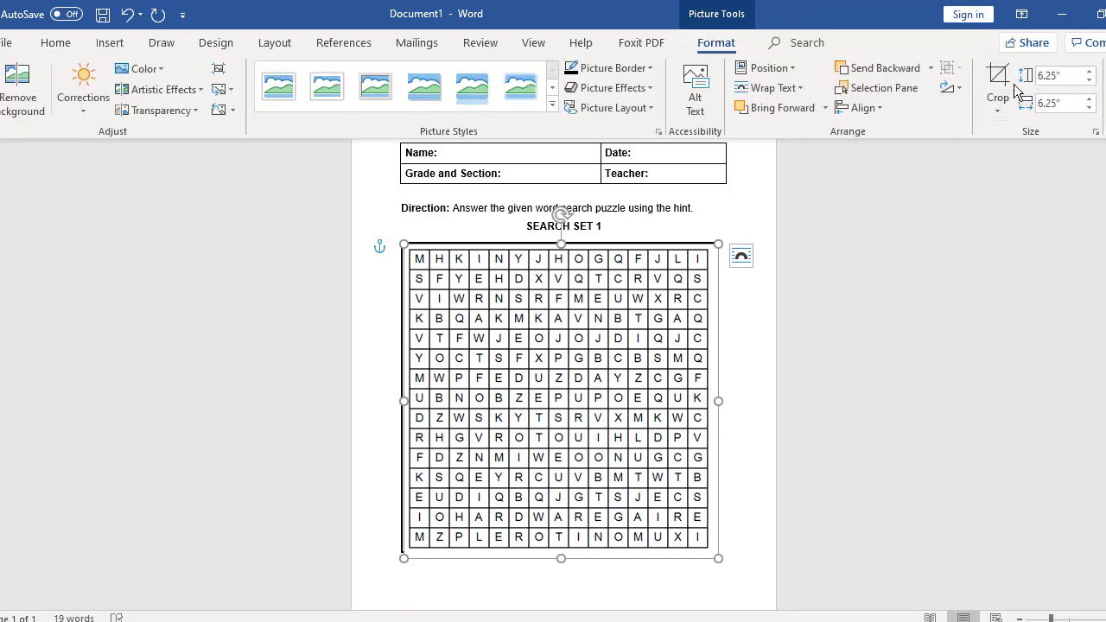
{"action": "left_click", "coordinate": [998, 90]}
{"action": "left_click", "coordinate": [795, 366]}
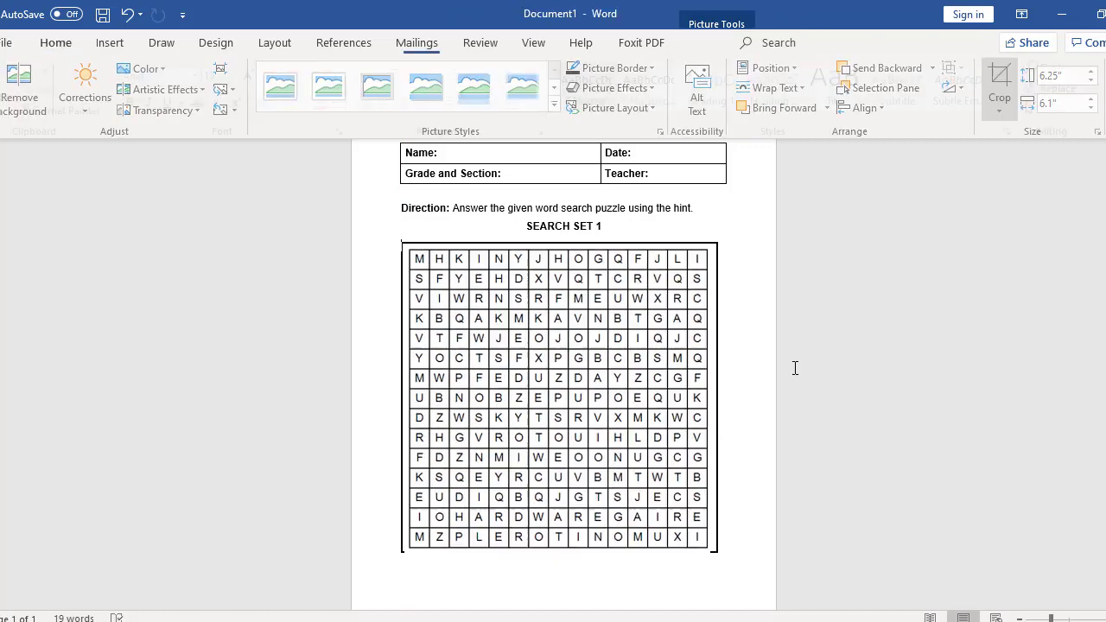
{"action": "left_click", "coordinate": [716, 366]}
{"action": "left_click_drag", "start_coordinate": [559, 558], "coordinate": [617, 554]}
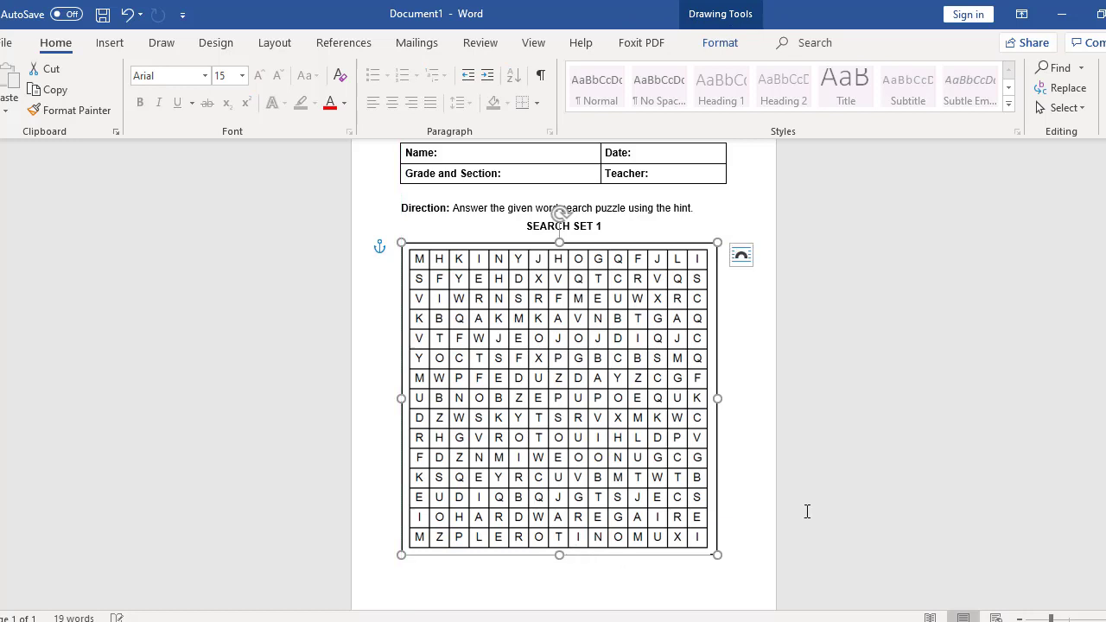
{"action": "left_click", "coordinate": [941, 455]}
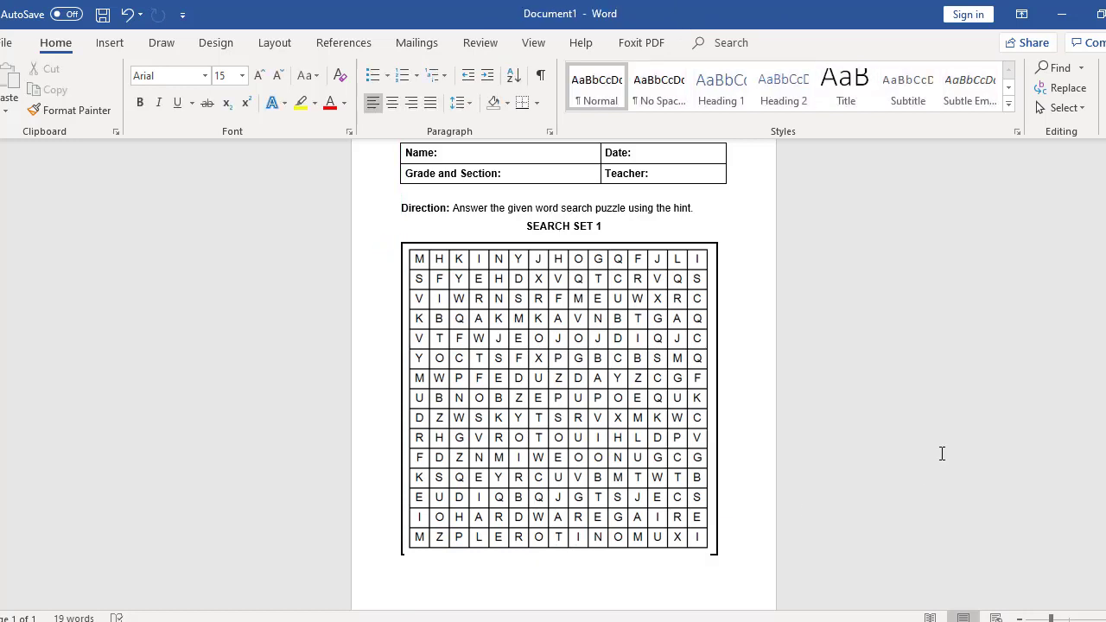
{"action": "scroll", "coordinate": [942, 453], "scroll_direction": "up", "scroll_amount": 1}
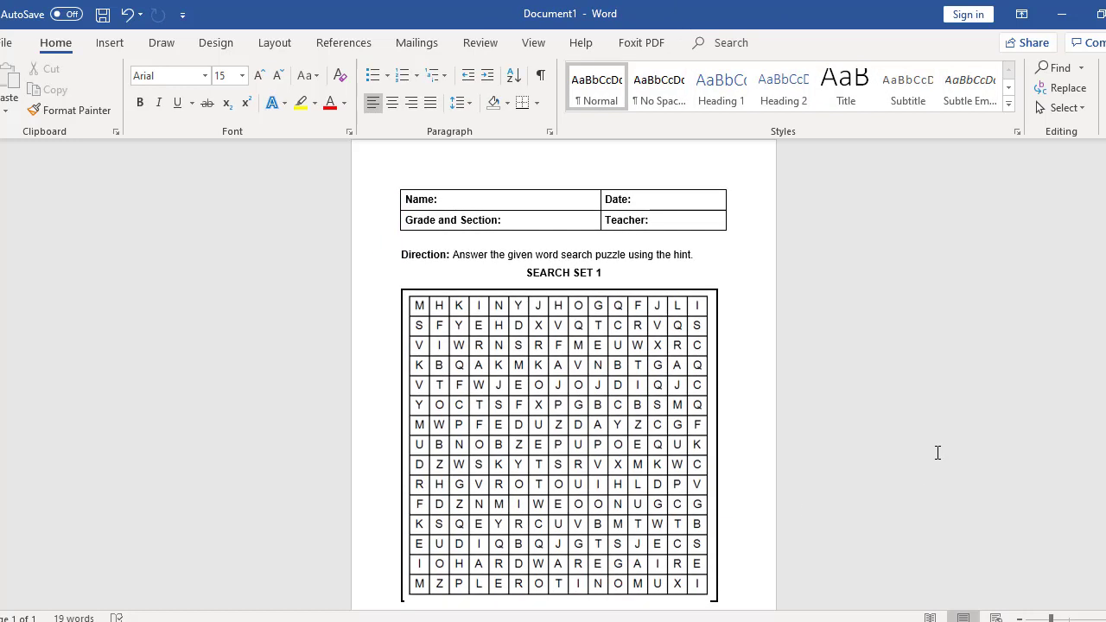